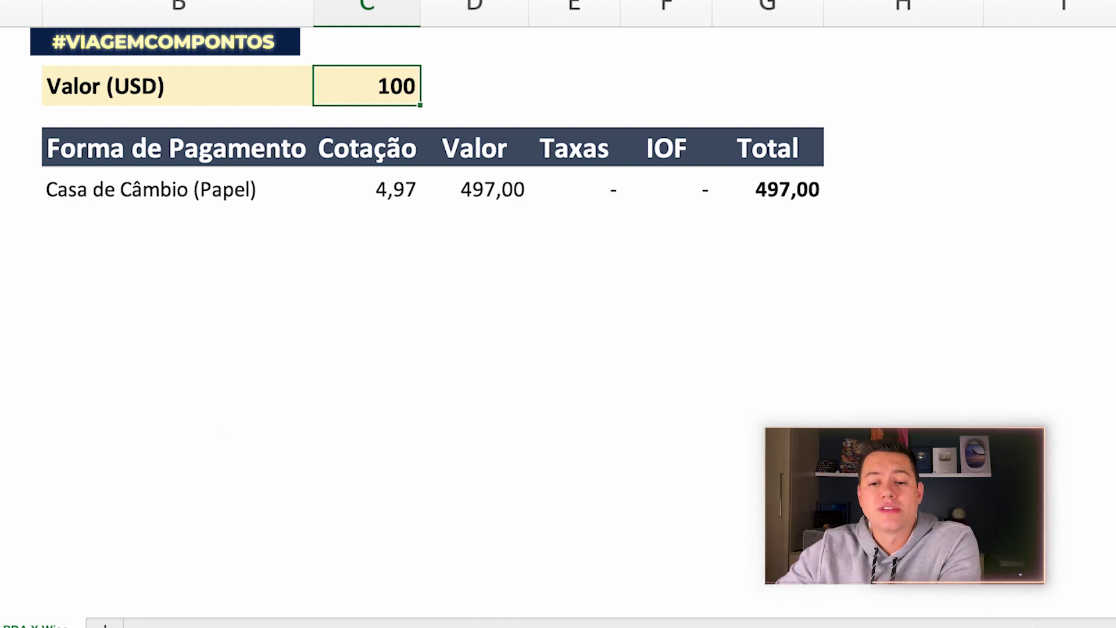
- Examine the quote, value, fees, IOF and total of the Casa de Câmbio (Papel) row against the Valor (USD) amount
left_click(372, 195)
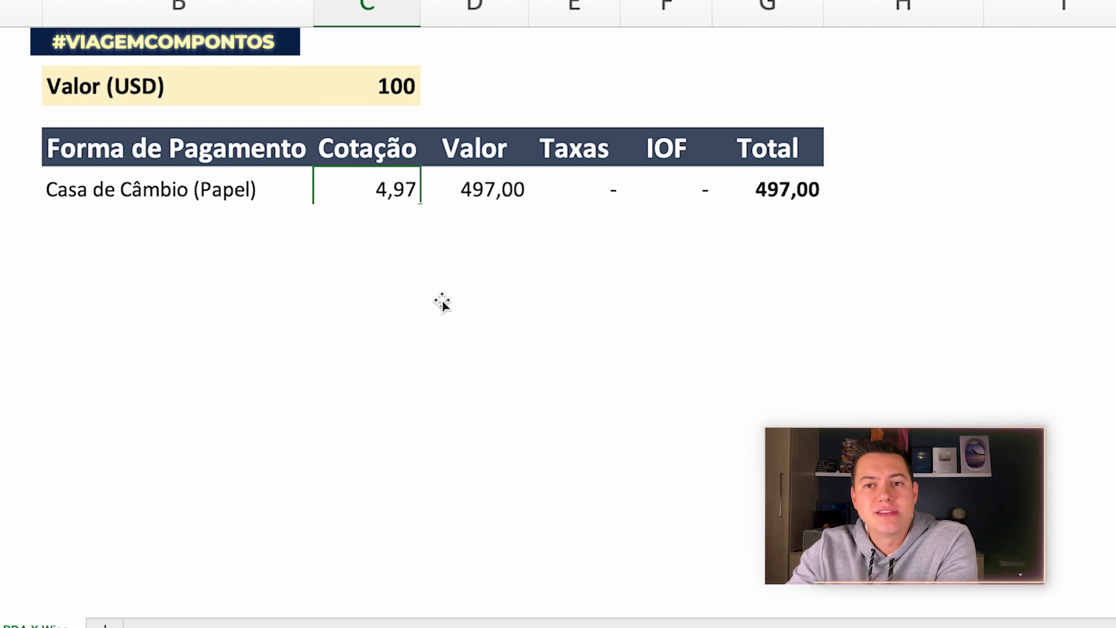
left_click(475, 189)
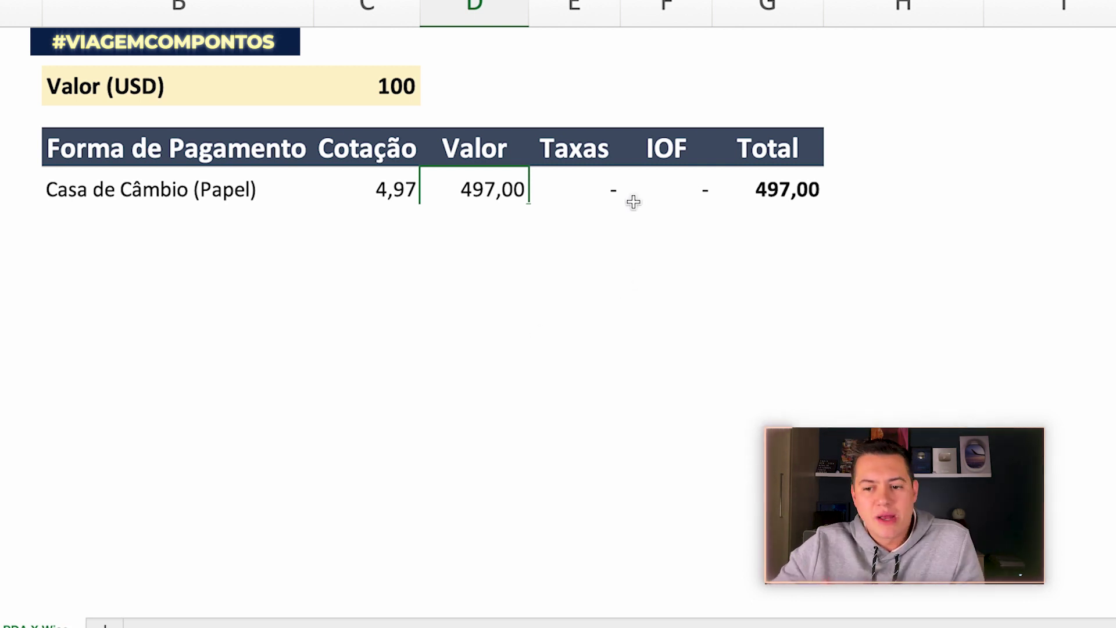
left_click(592, 190)
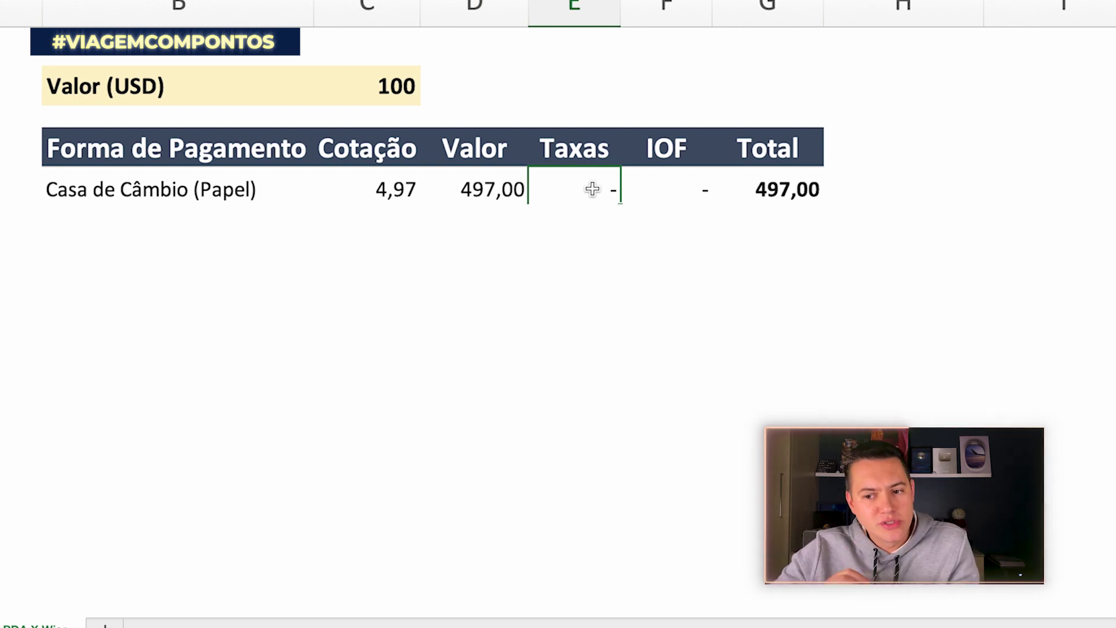
left_click(699, 194)
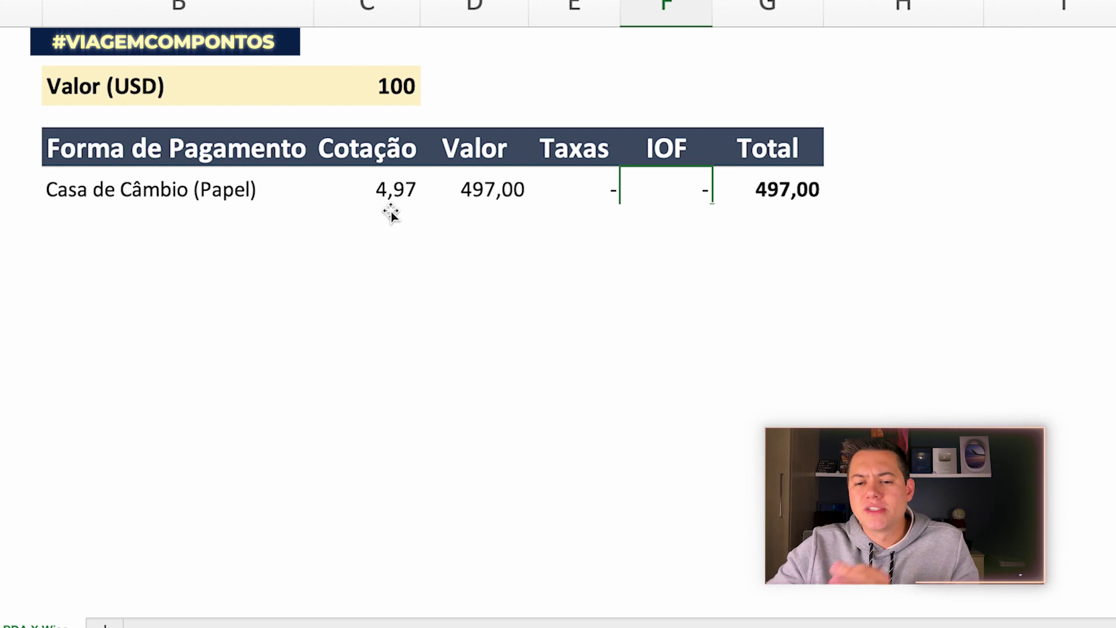
left_click(816, 183)
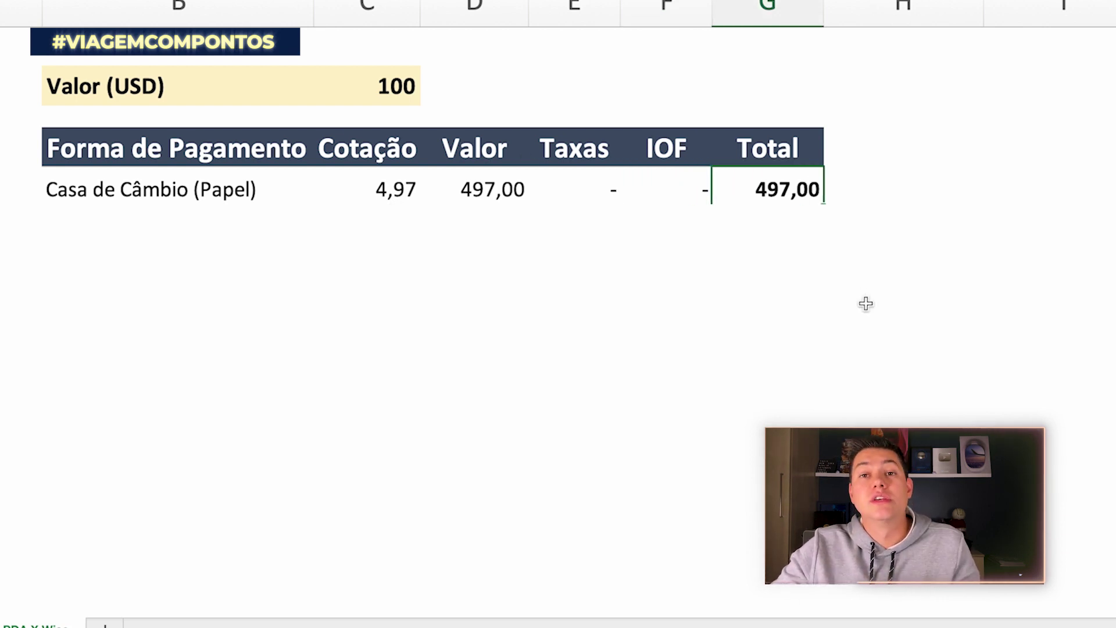
left_click(396, 89)
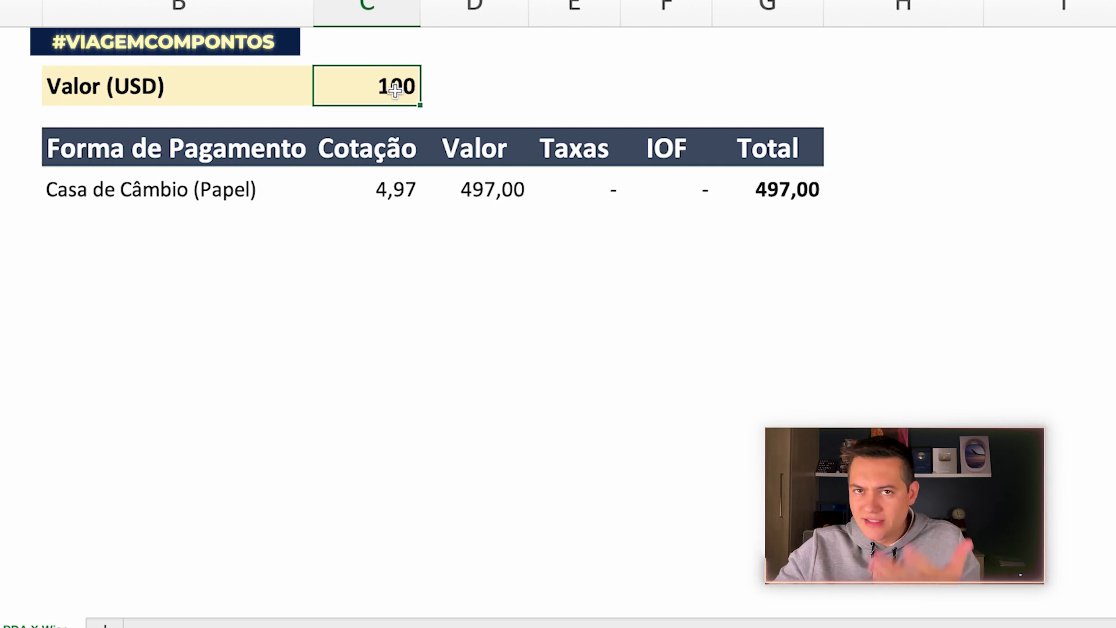
- Shrink the white cover rectangle to reveal the Casa de Câmbio (Cartão) row, and compare its quote and total with the Papel row
key("ctrl+v")
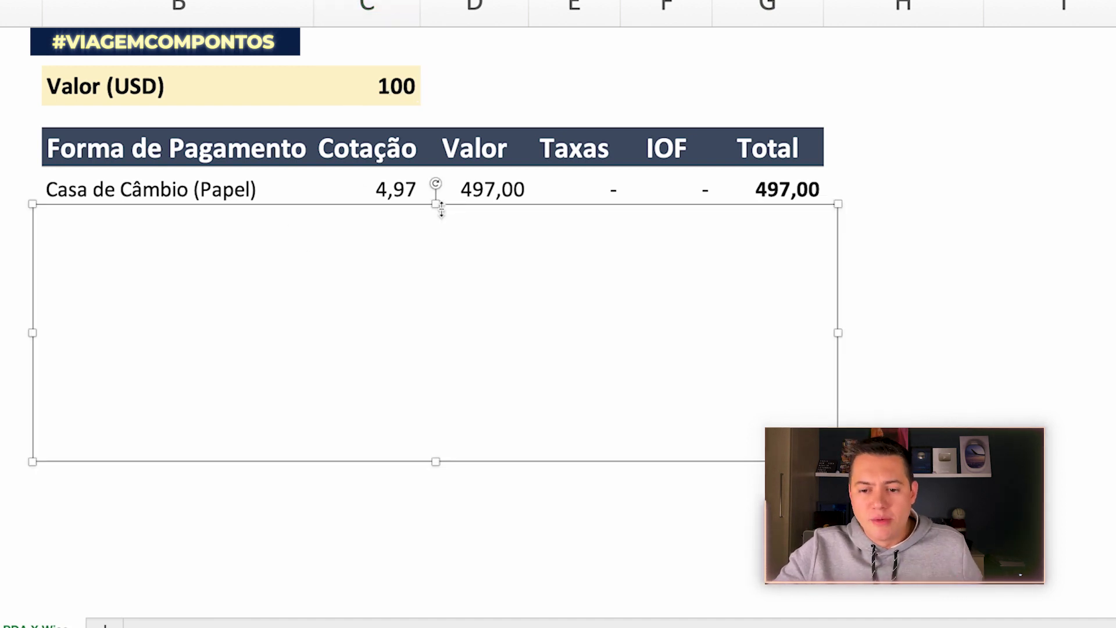
left_click_drag(437, 204, 437, 246)
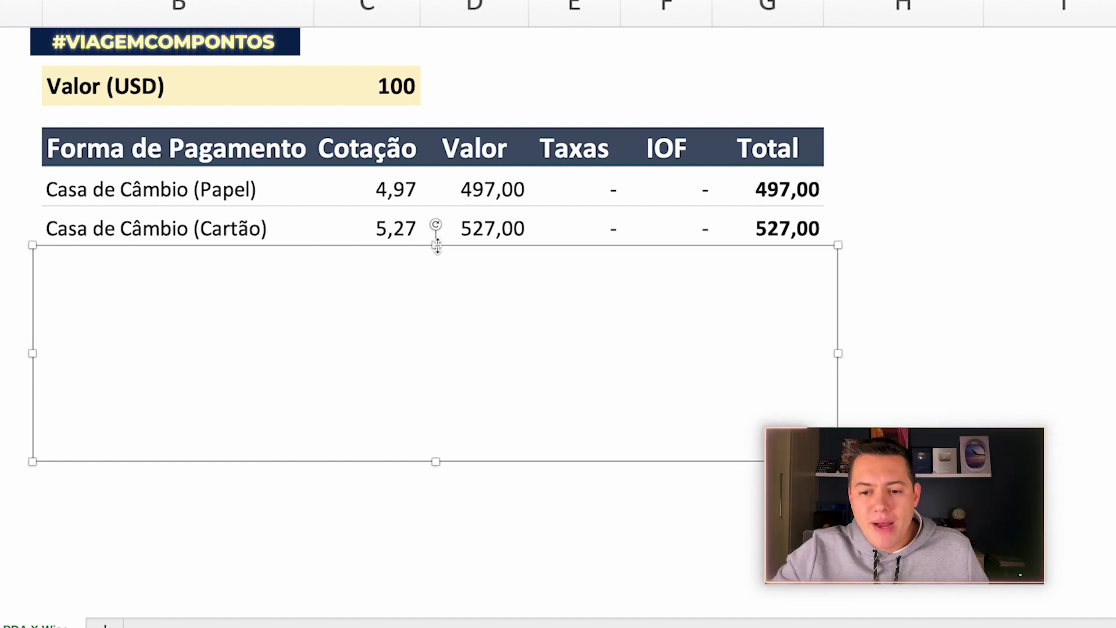
left_click(375, 185)
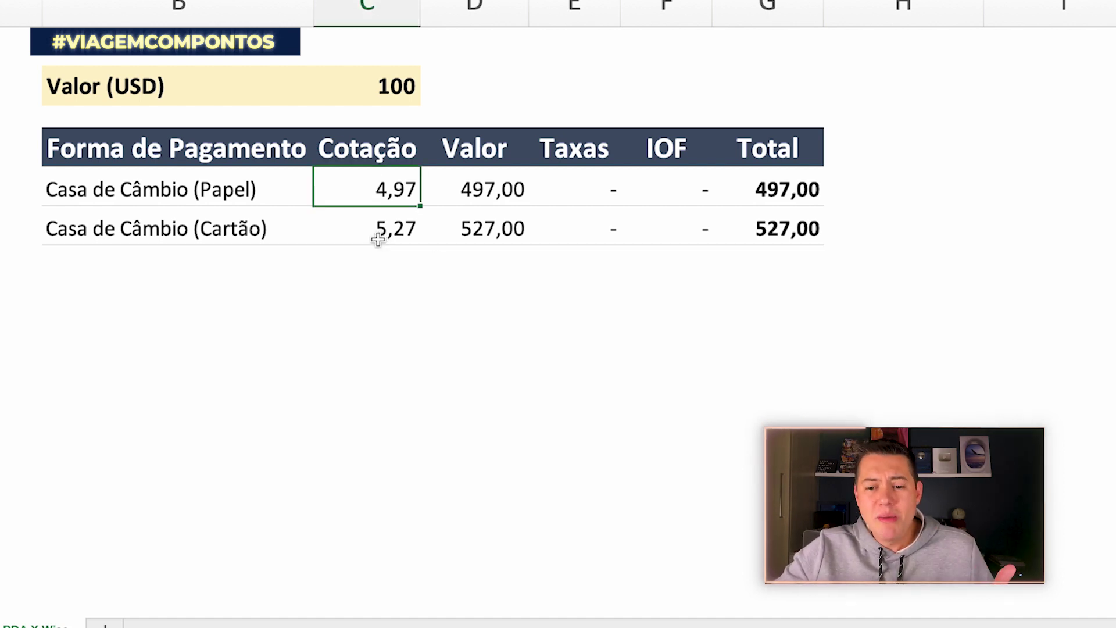
left_click(384, 239)
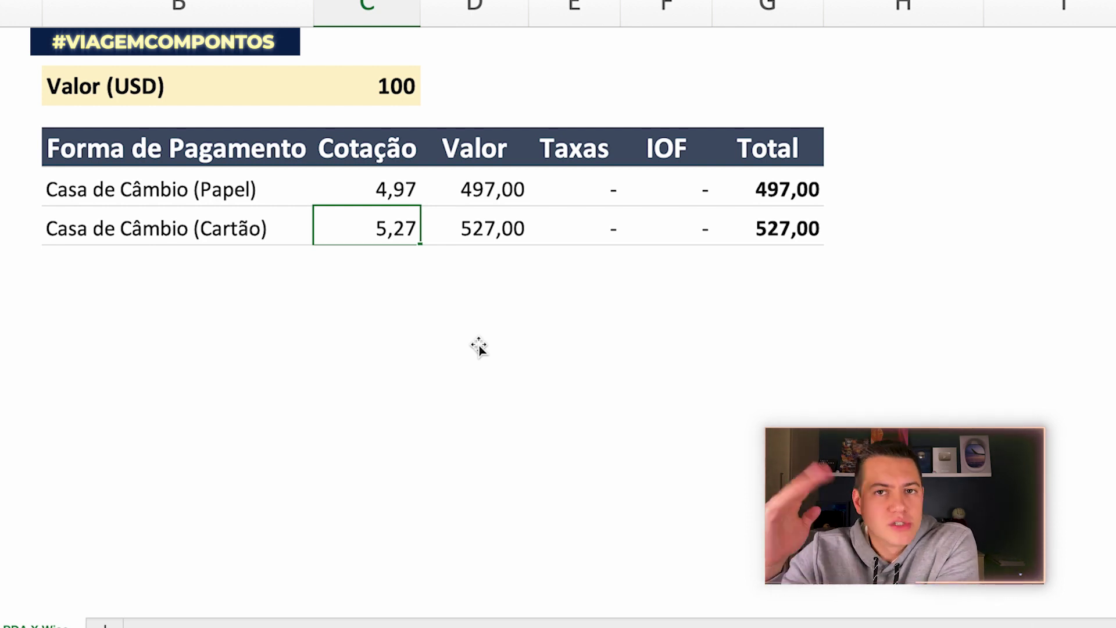
left_click_drag(814, 191, 802, 238)
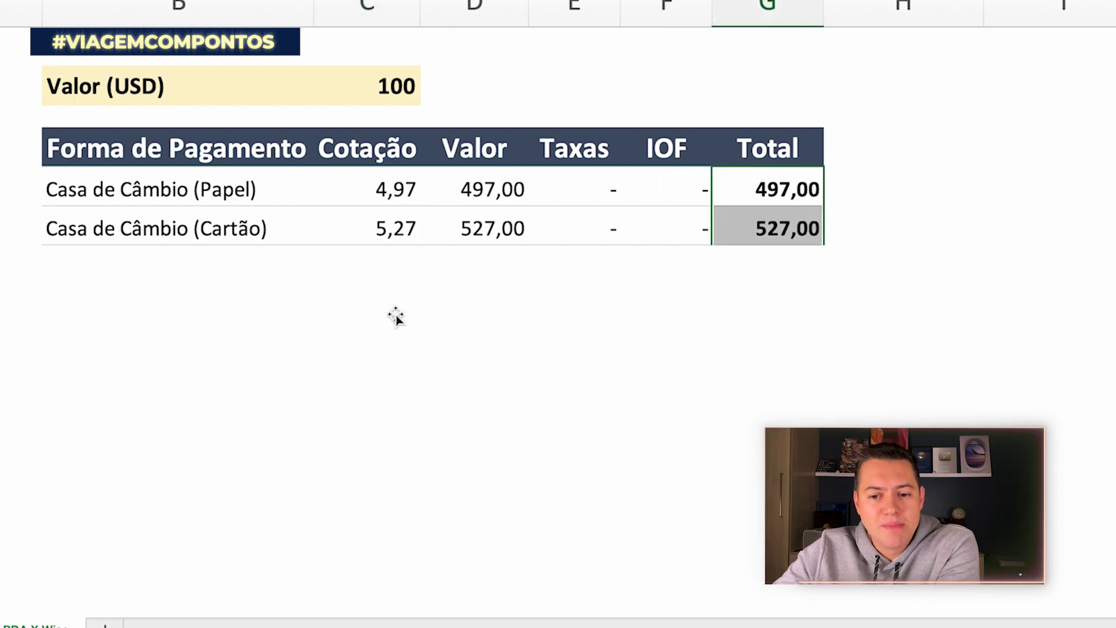
- Shrink the cover rectangle from its upper edge by one more row to reveal Cartão C6 Carbon
key("super+v")
left_click_drag(436, 241, 436, 287)
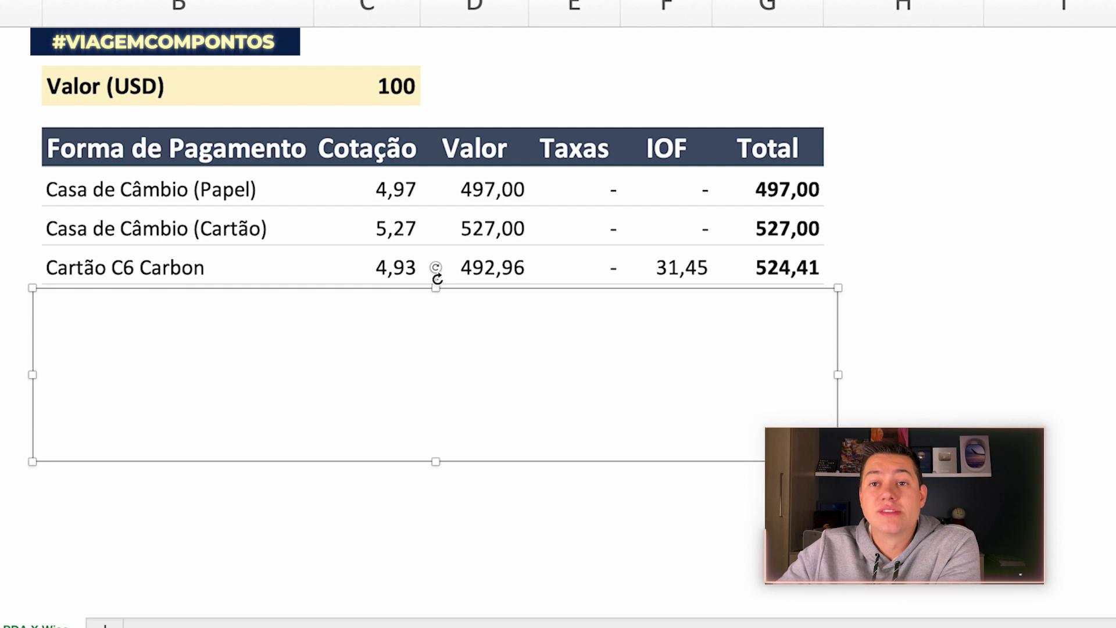
left_click(927, 224)
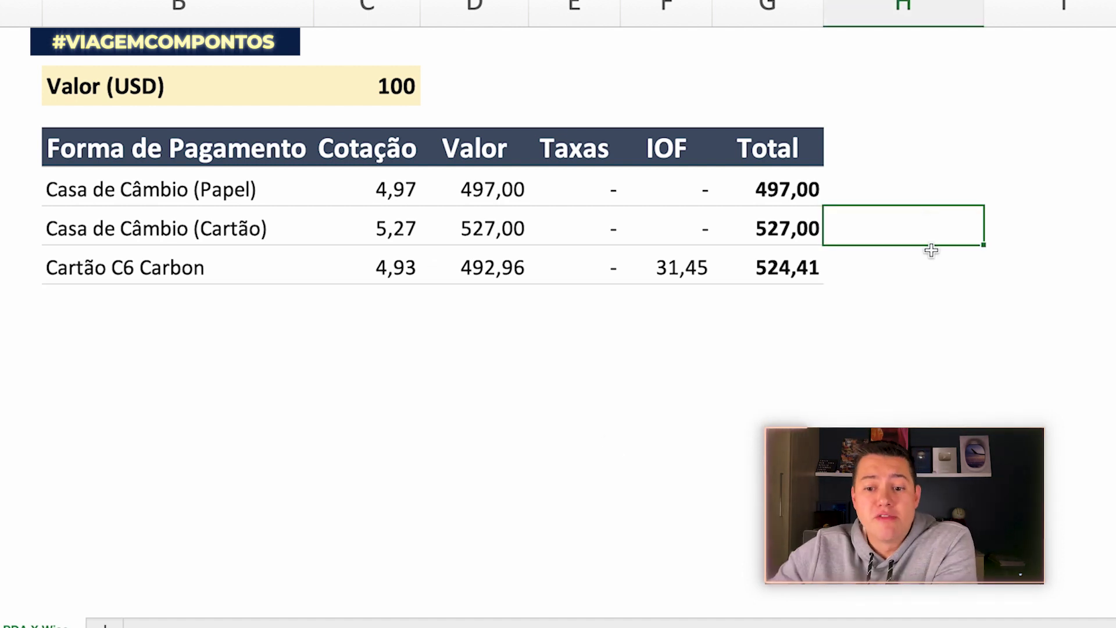
- Examine the quote, value, IOF and total of Cartão C6 Carbon and compare its total with both Casa de Câmbio rows
left_click(395, 278)
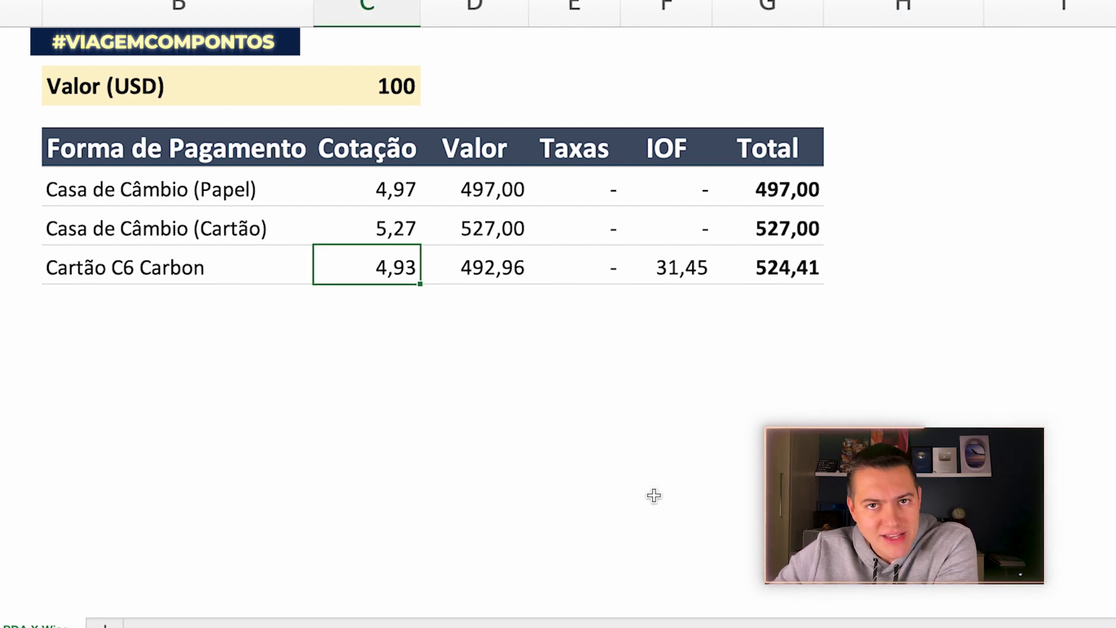
left_click(502, 270)
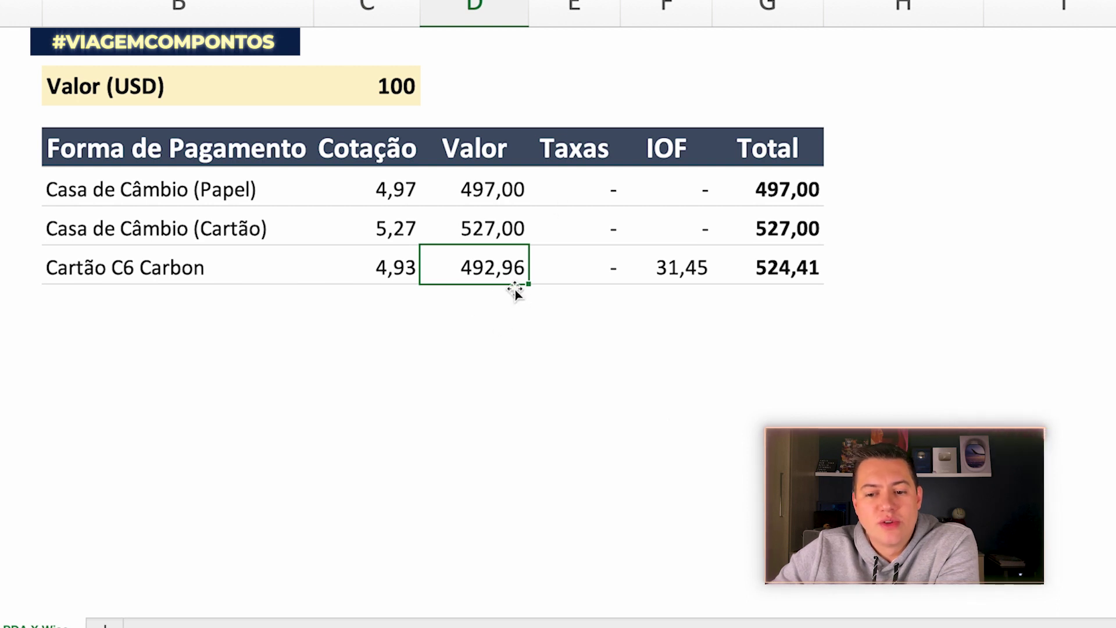
left_click(693, 269)
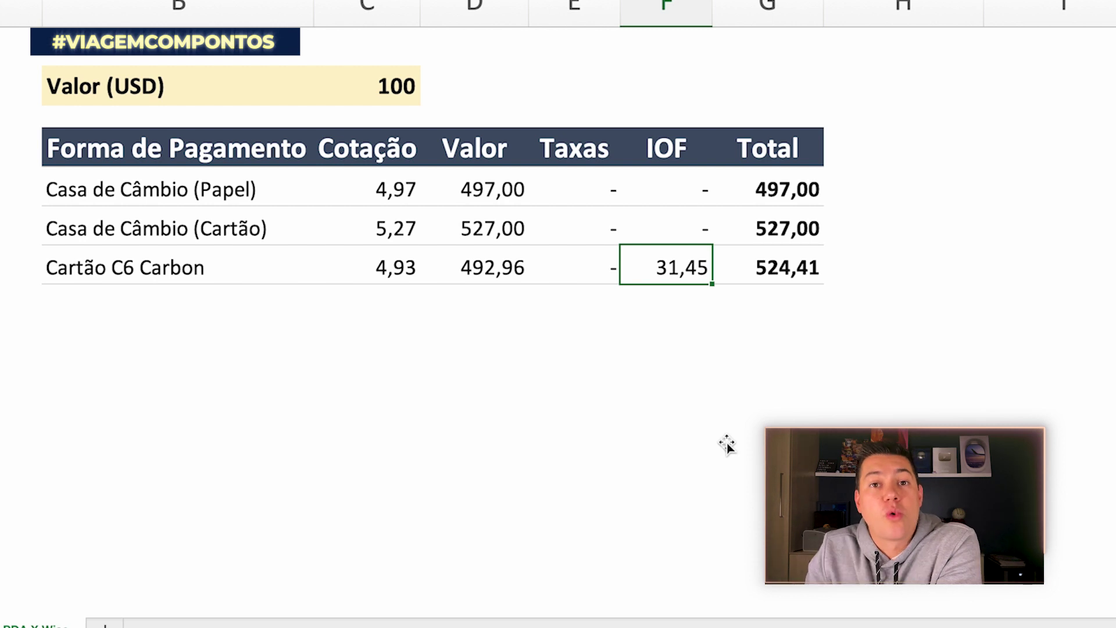
left_click(807, 264)
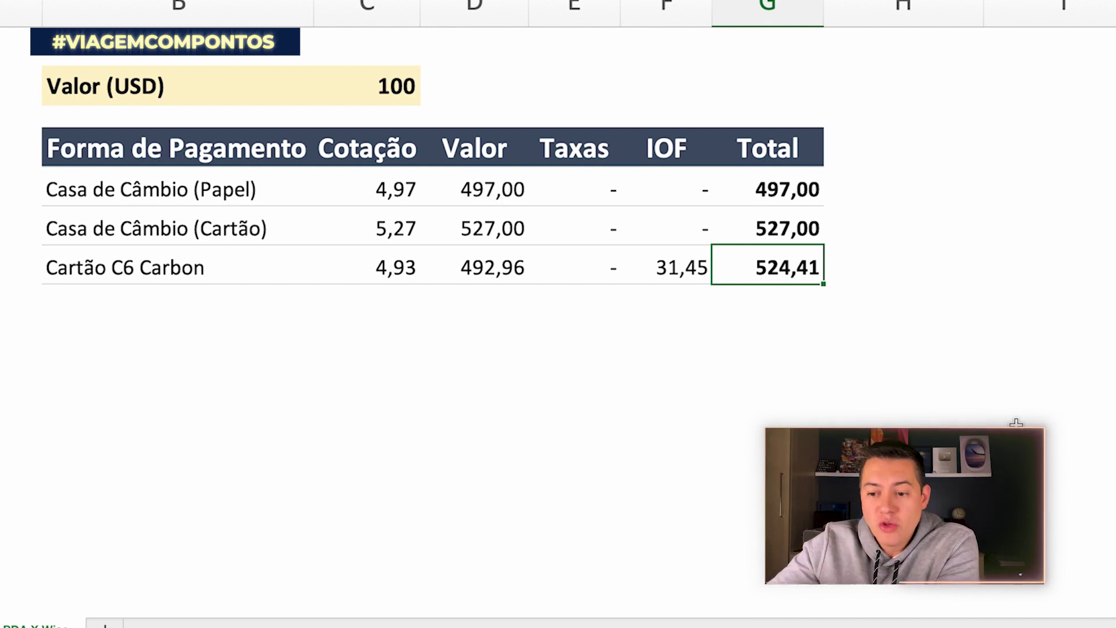
key("Up")
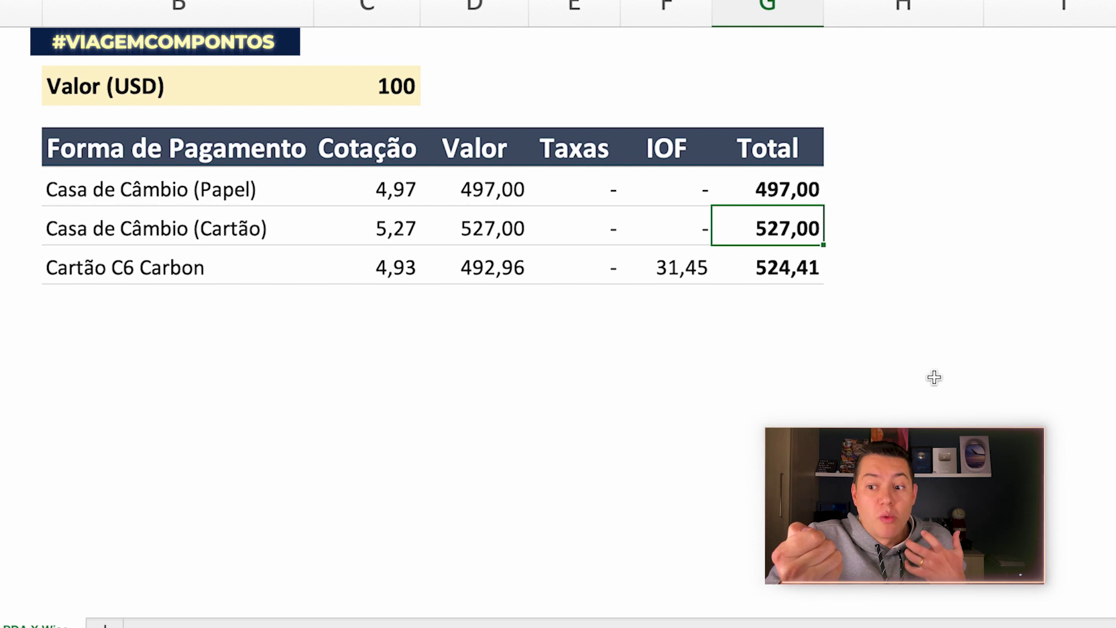
left_click(777, 191)
- Lower the cover rectangle's upper edge by one row to reveal the Cartão PDA row
left_click(428, 308)
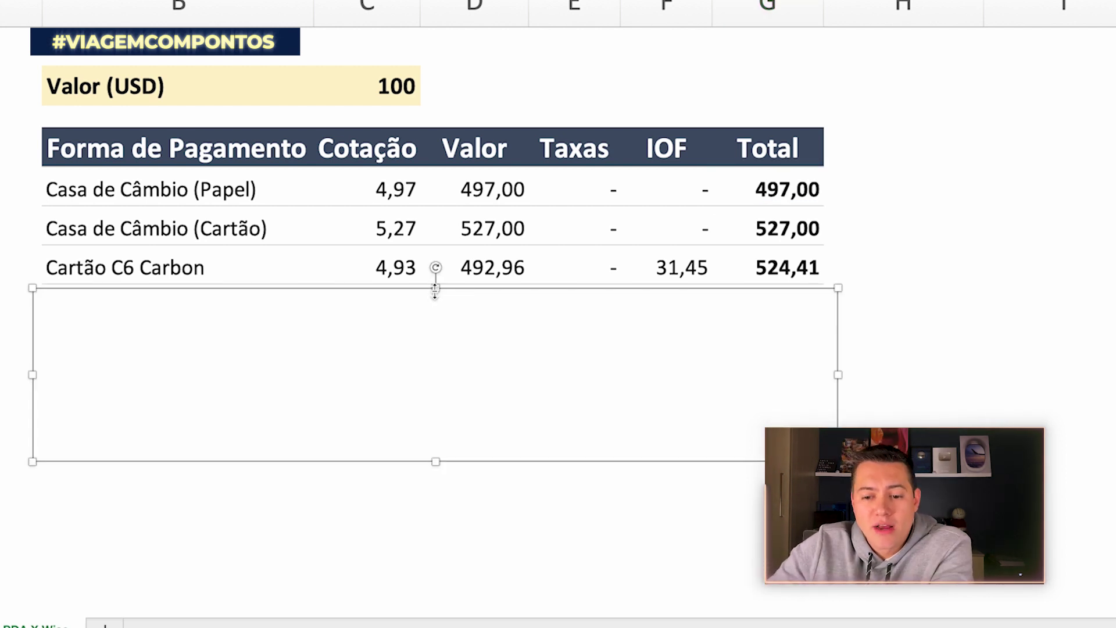
left_click_drag(436, 289, 434, 326)
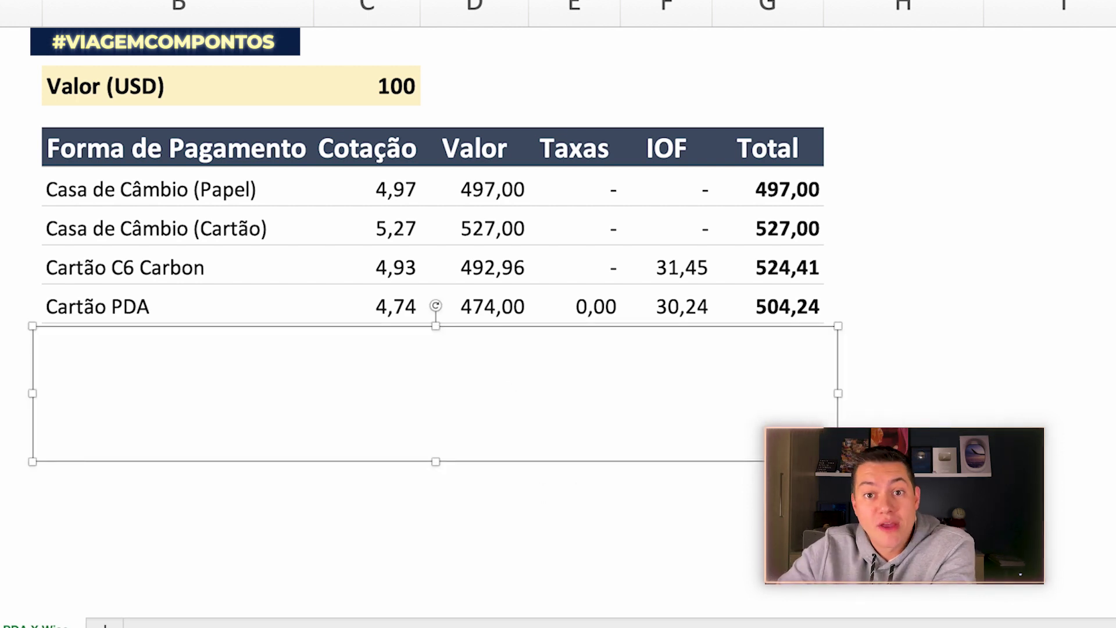
left_click(1035, 367)
- Examine the quote, value, fees, IOF and total of Cartão PDA, comparing its fees and IOF with Cartão C6 Carbon
left_click(413, 295)
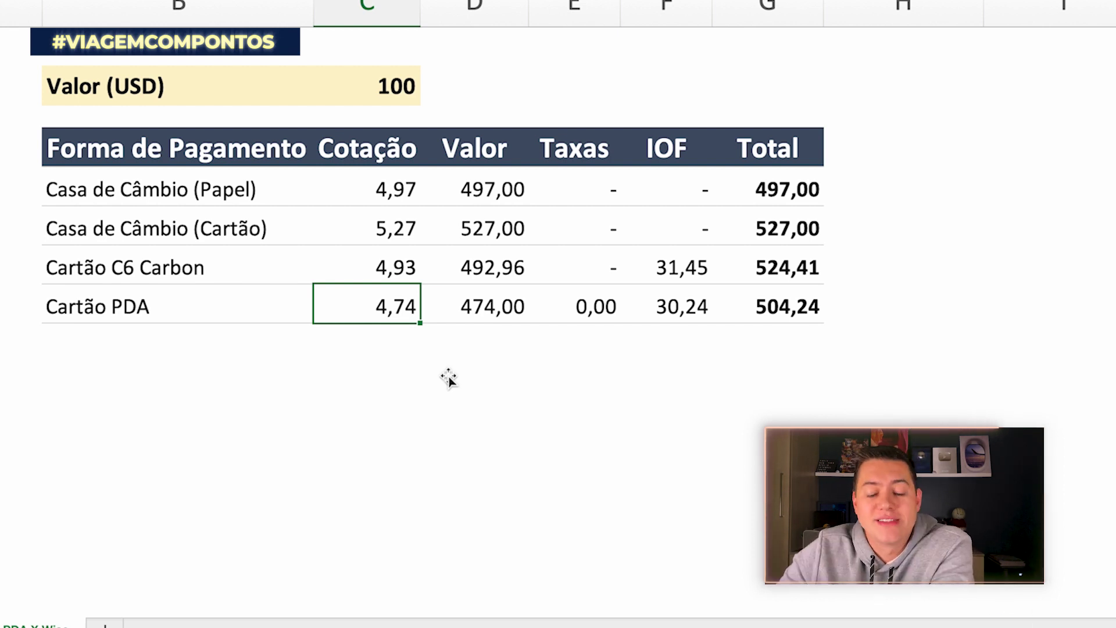
left_click(506, 293)
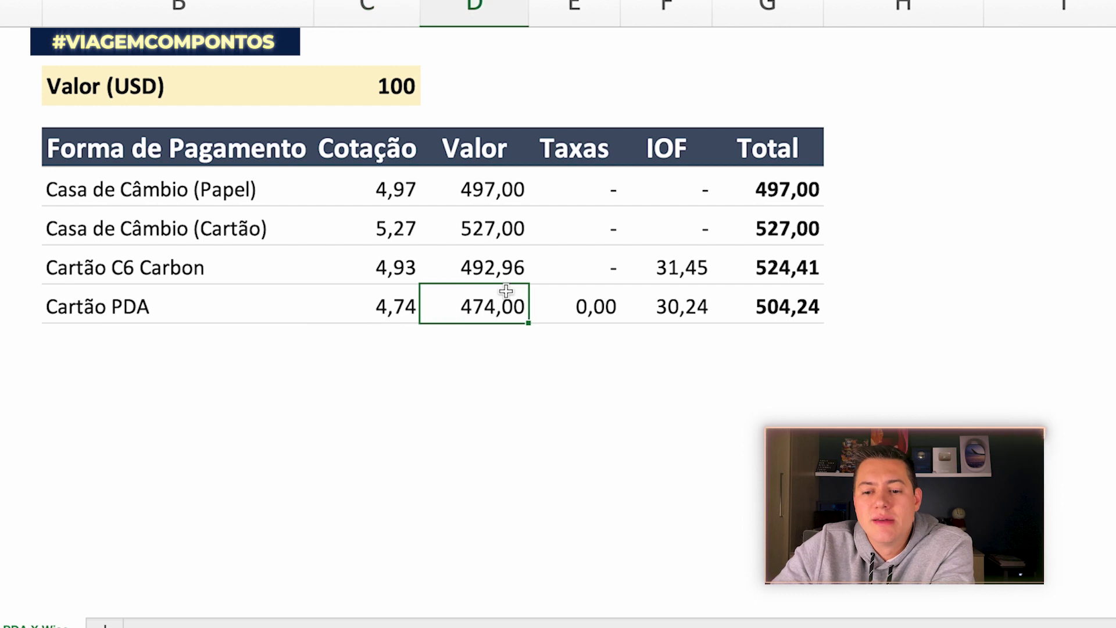
left_click(813, 290)
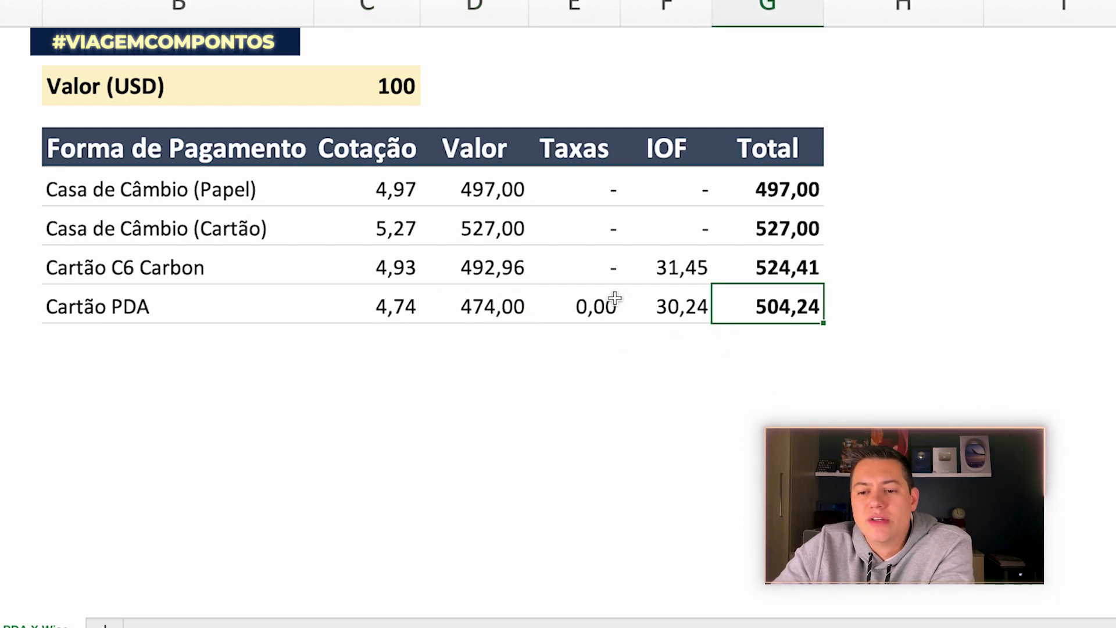
left_click(584, 306)
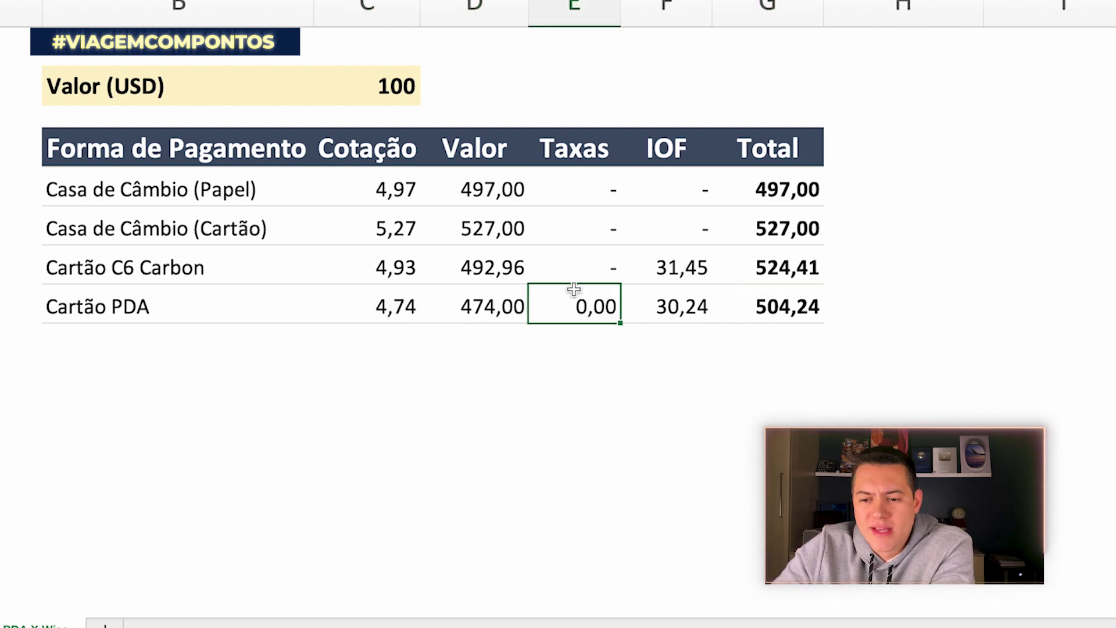
left_click(575, 268)
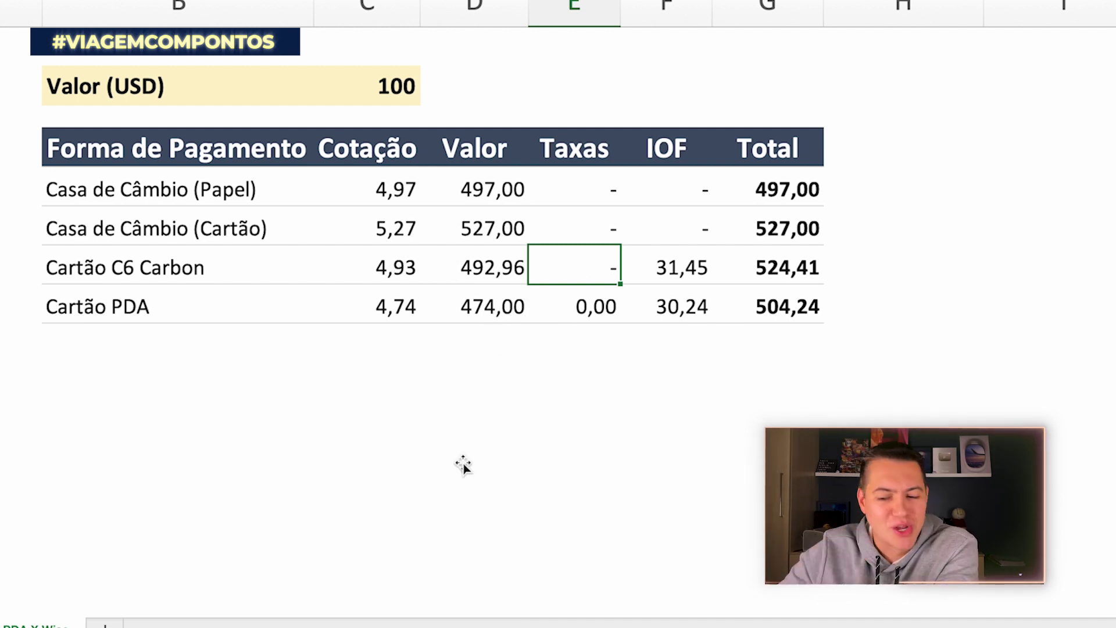
left_click(666, 303)
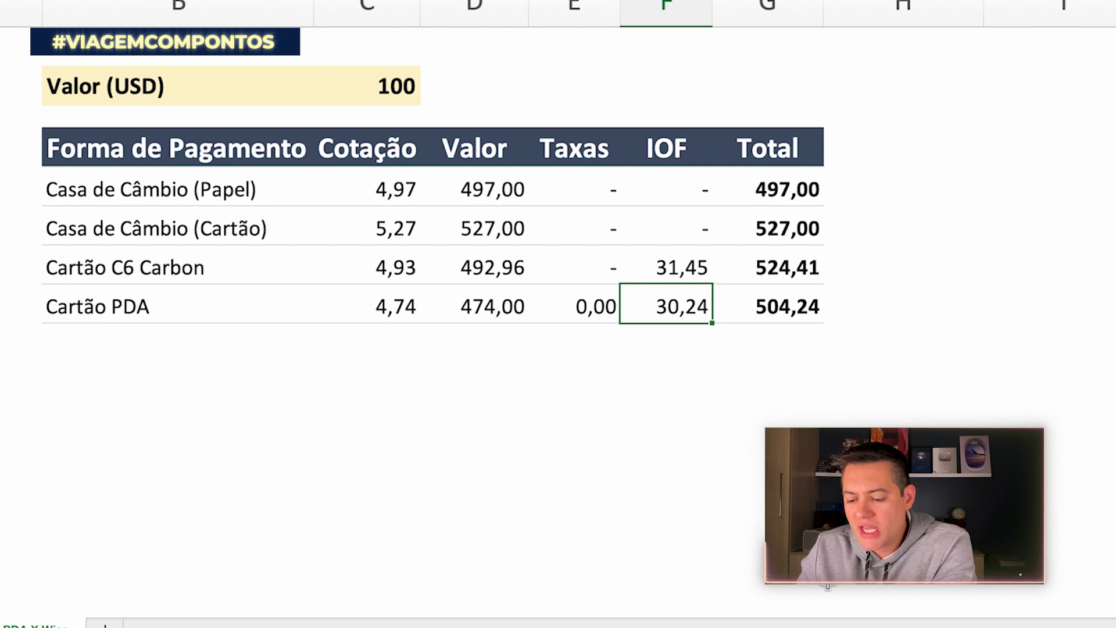
key("Up")
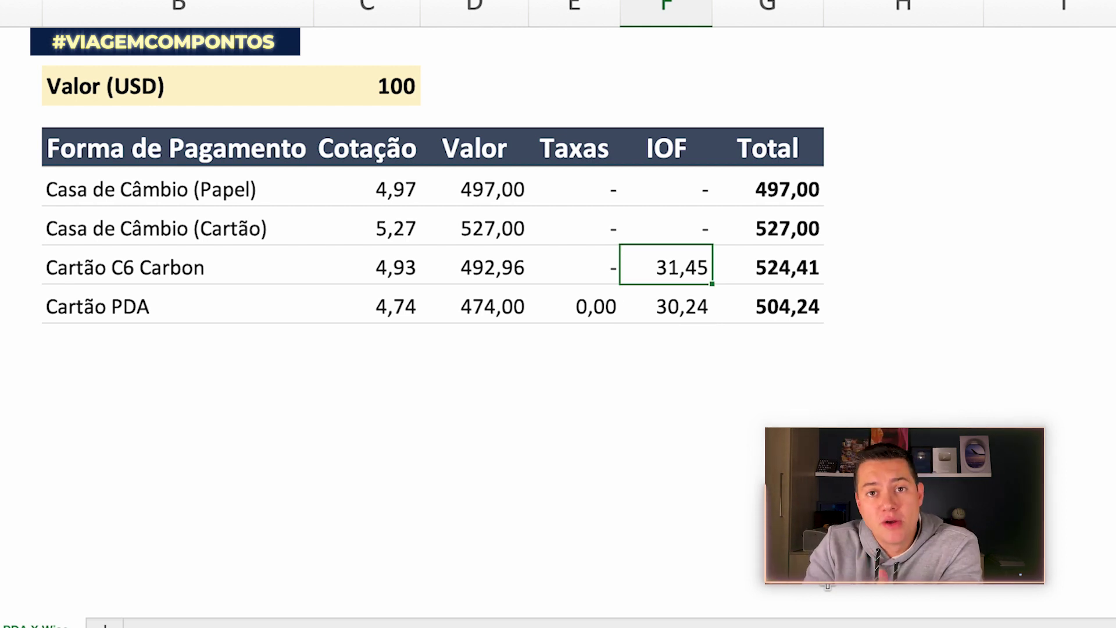
key("Down")
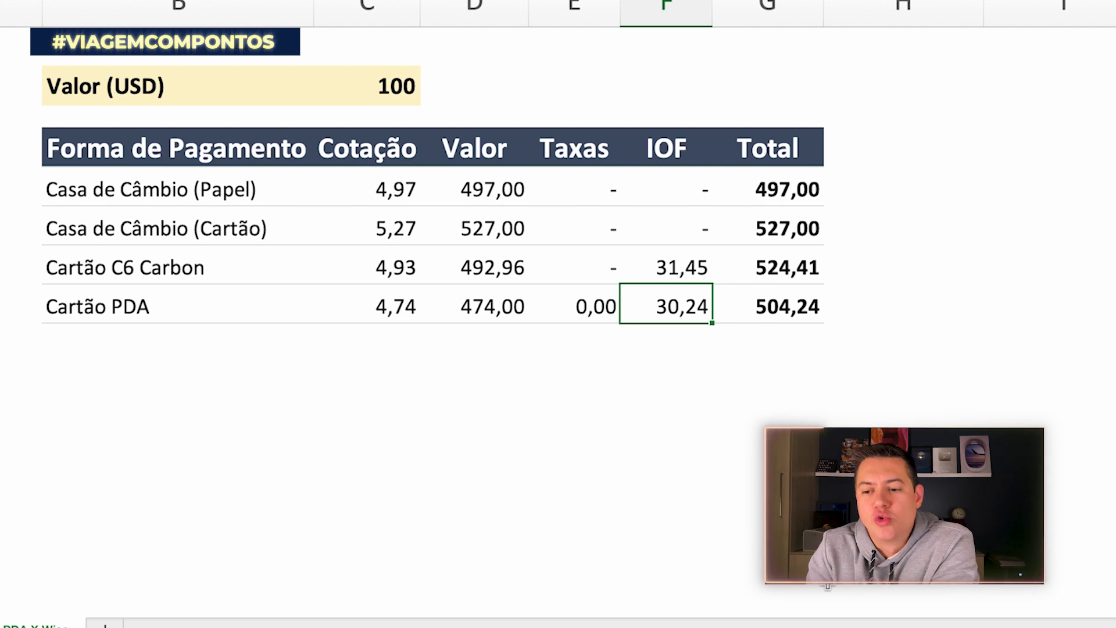
key("Right")
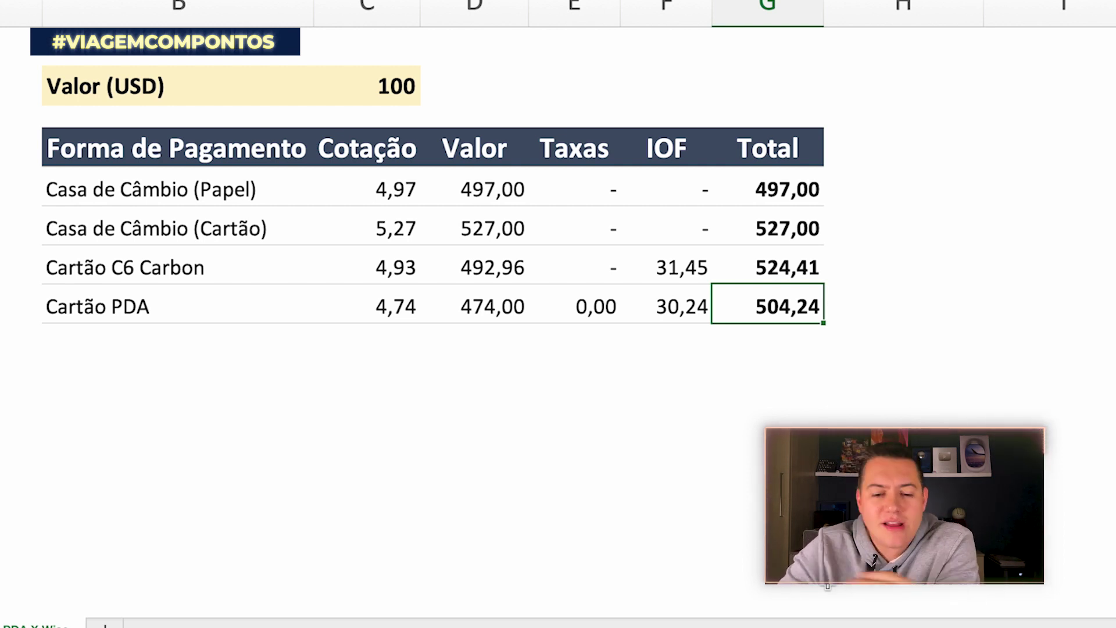
- Shrink the cover rectangle by two rows to reveal Nomad - Conta Corrente and Nomad - Conta Investimento
key("ctrl+v")
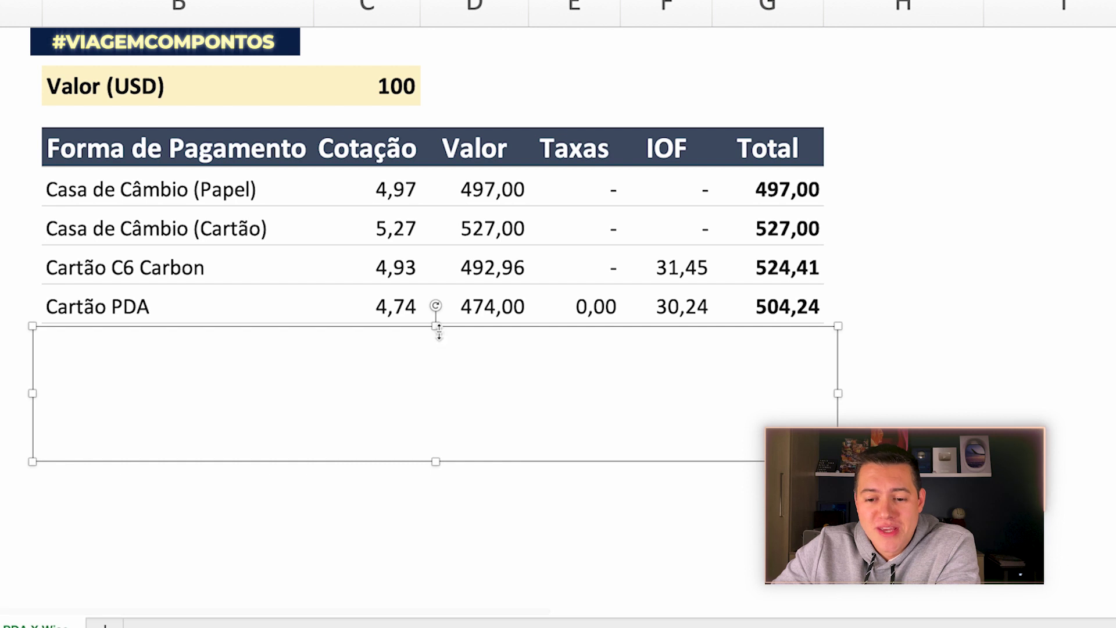
left_click_drag(436, 327, 436, 365)
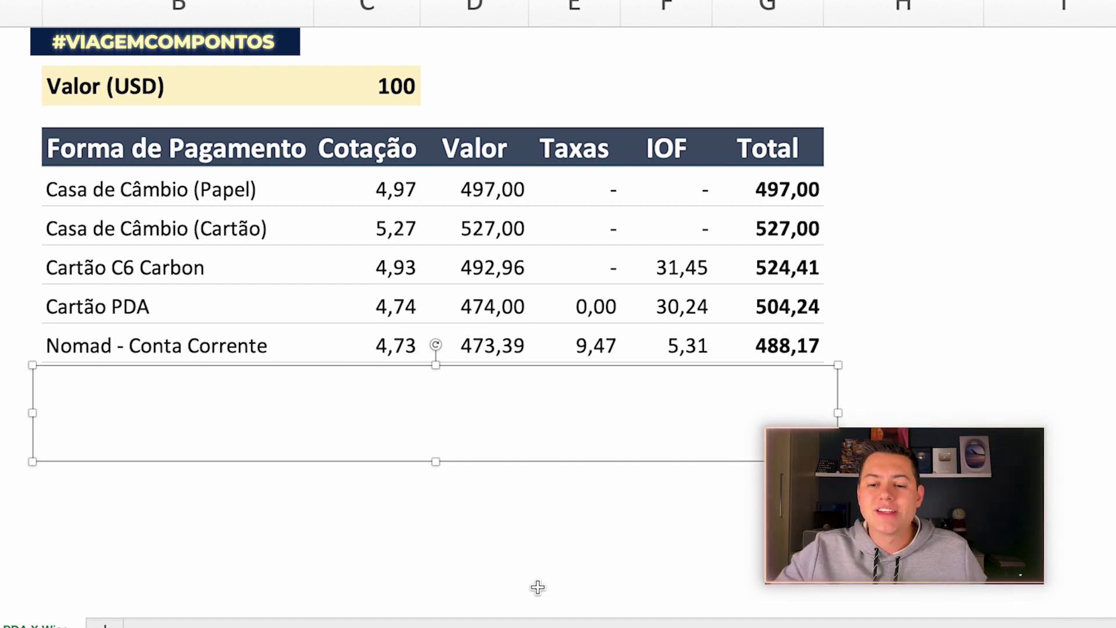
left_click_drag(436, 365, 435, 403)
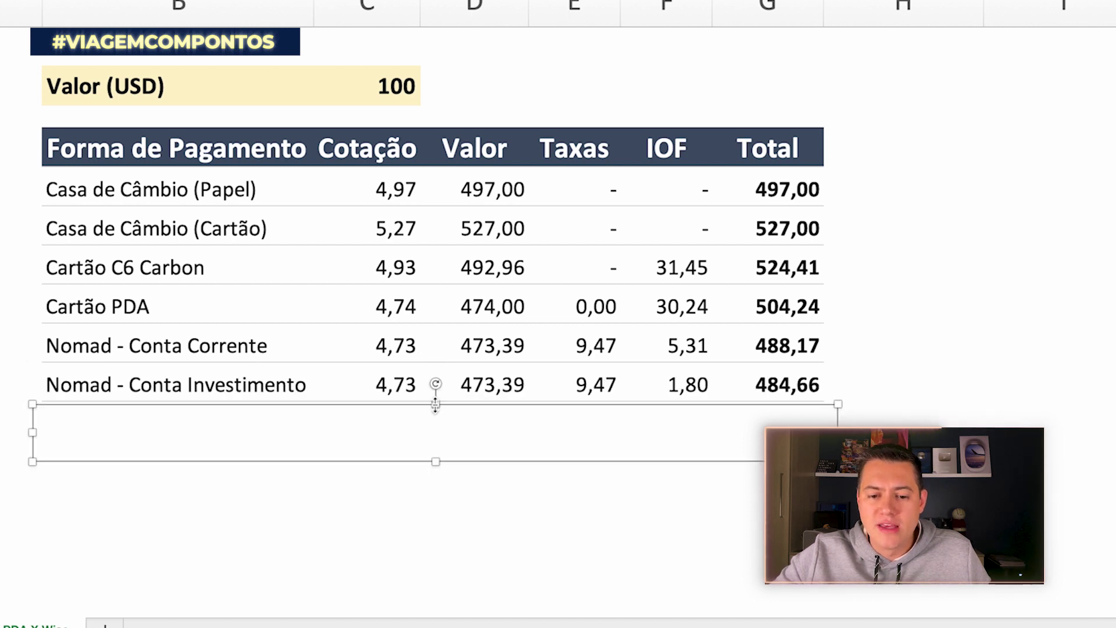
- Examine the quotes, values, fees, IOF and totals of Nomad - Conta Corrente and Nomad - Conta Investimento, comparing both accounts
left_click(207, 340)
left_click(202, 388)
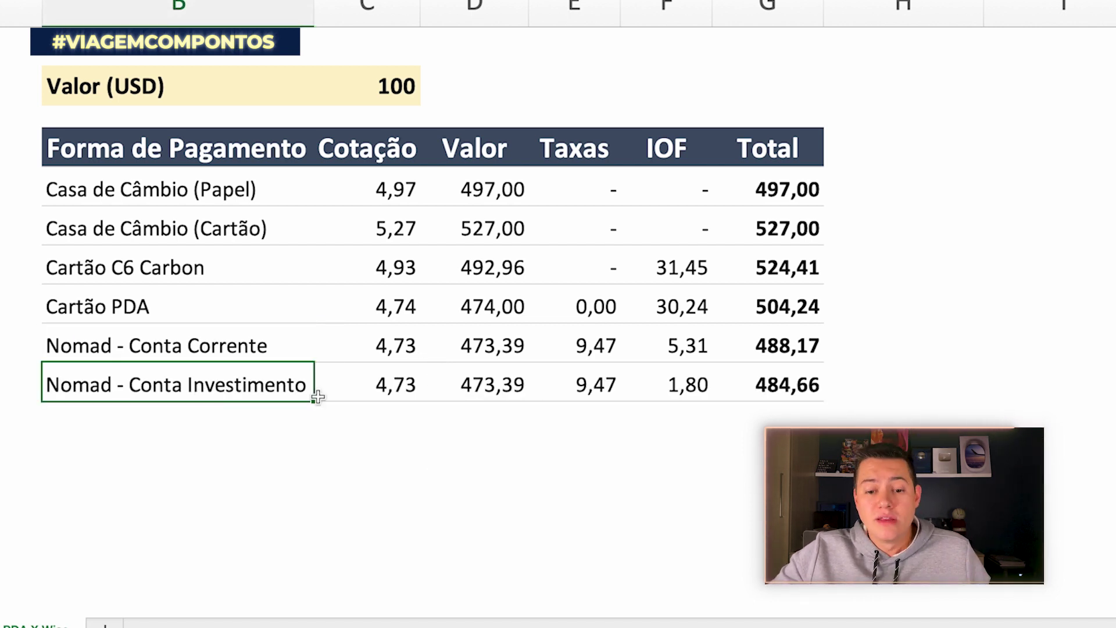
left_click_drag(388, 345, 378, 384)
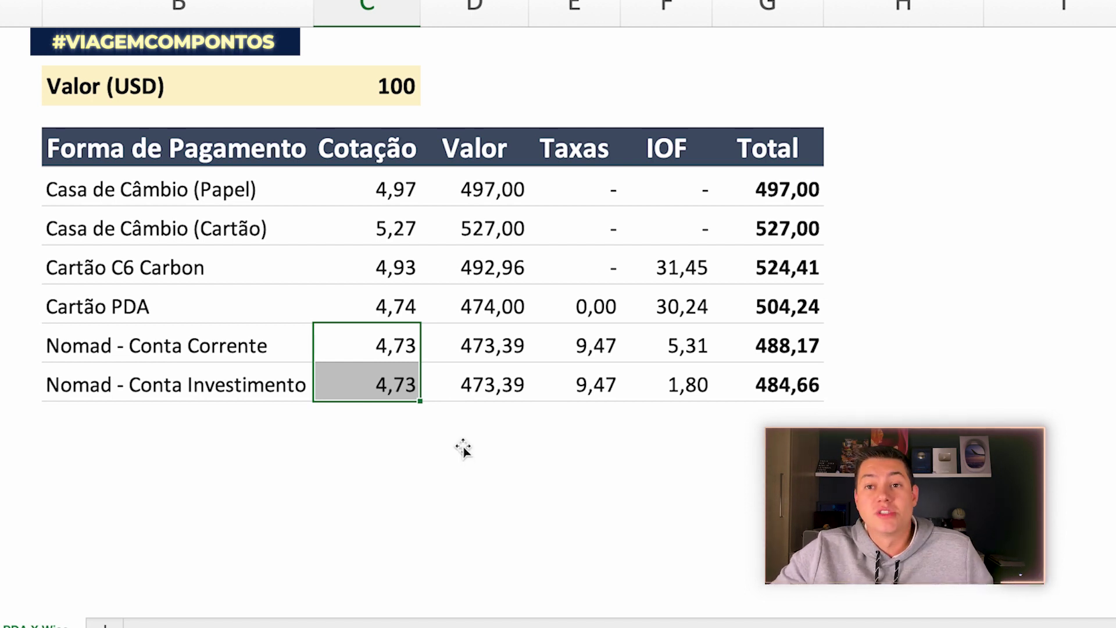
left_click_drag(474, 346, 481, 386)
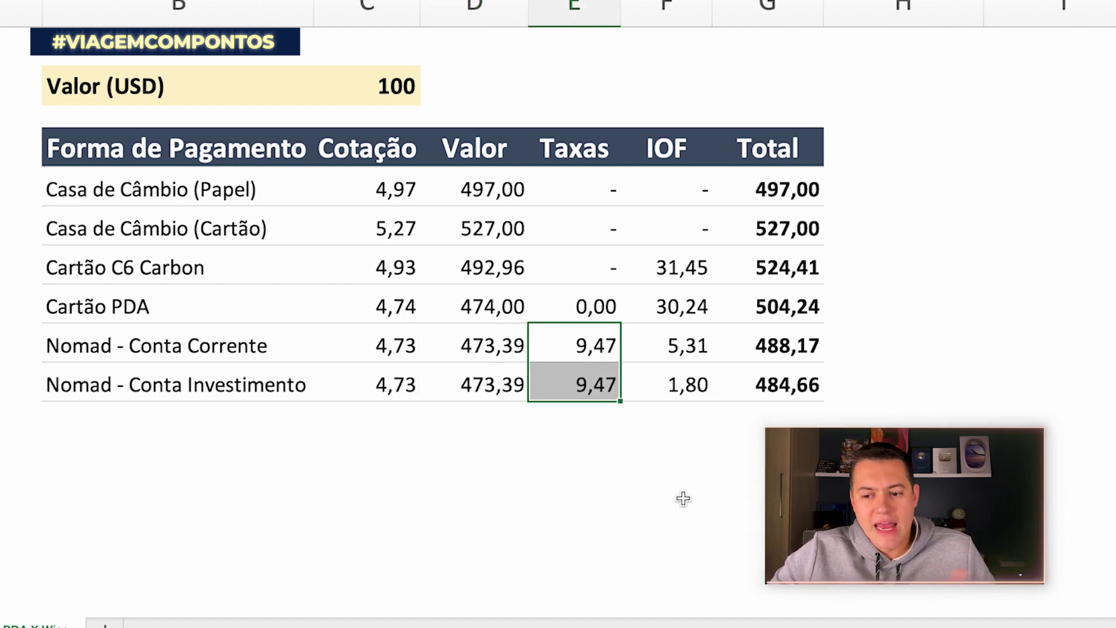
left_click_drag(710, 363, 703, 336)
scroll(748, 470, "down", 1)
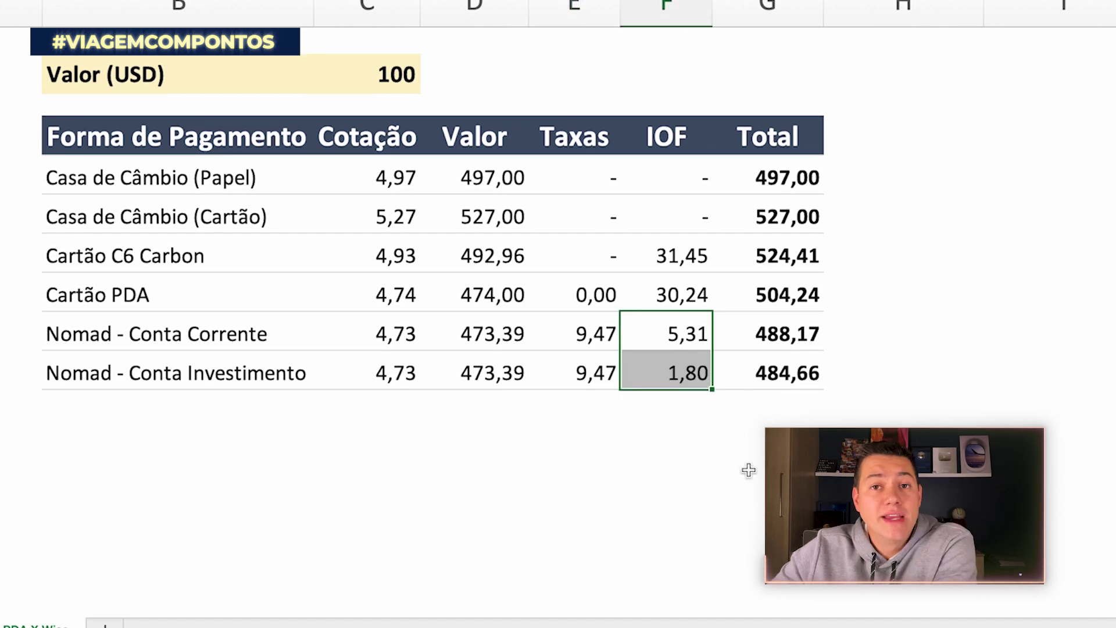
left_click(706, 333)
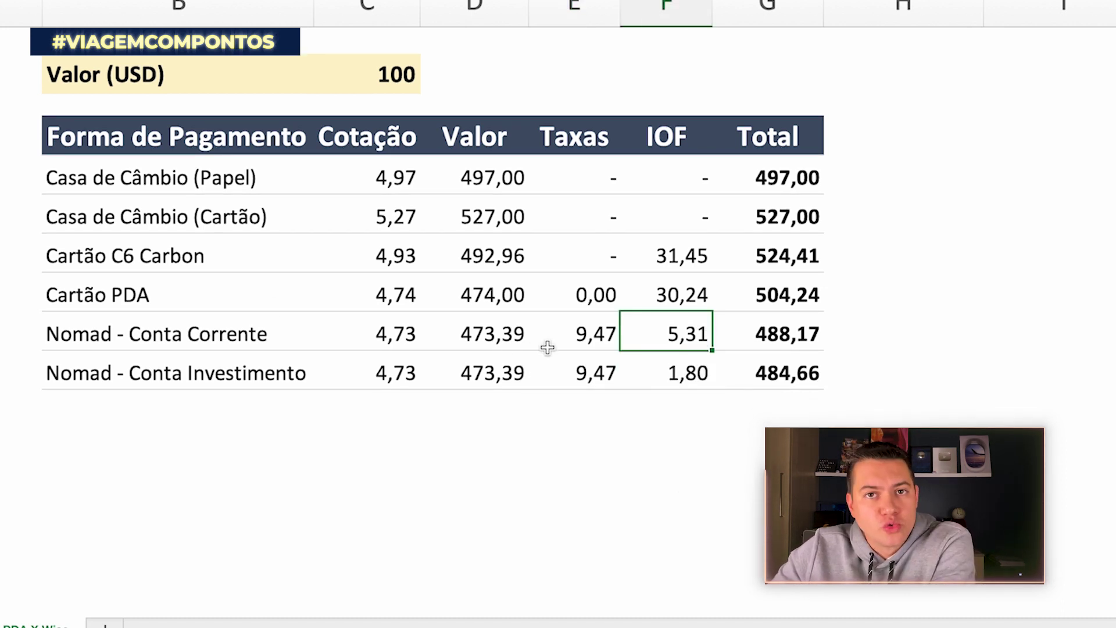
left_click(660, 374)
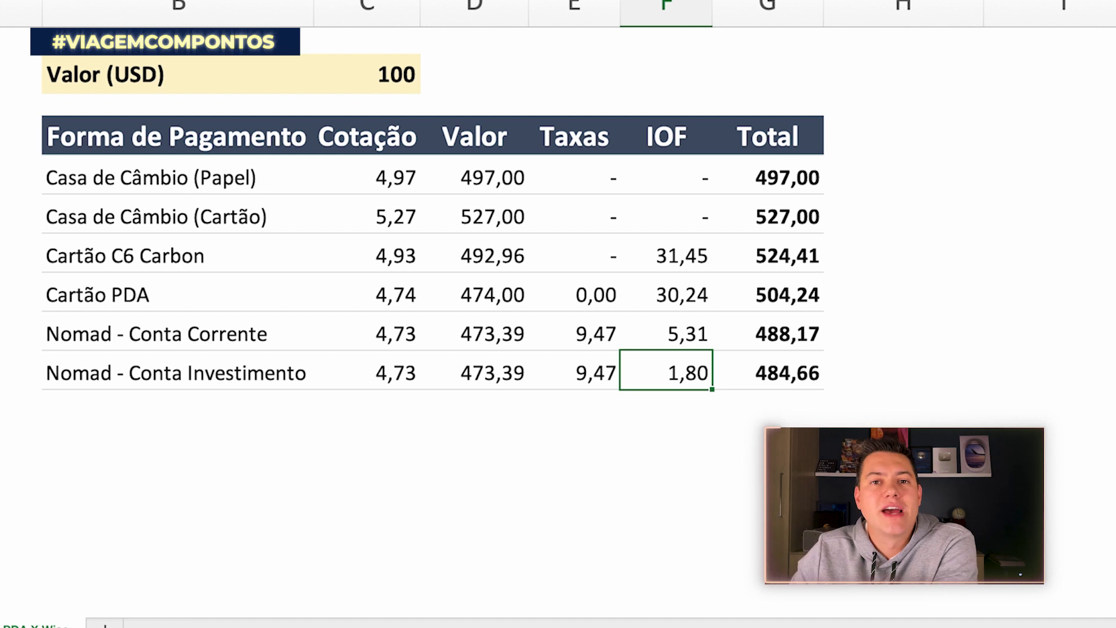
left_click(805, 334)
left_click(800, 369)
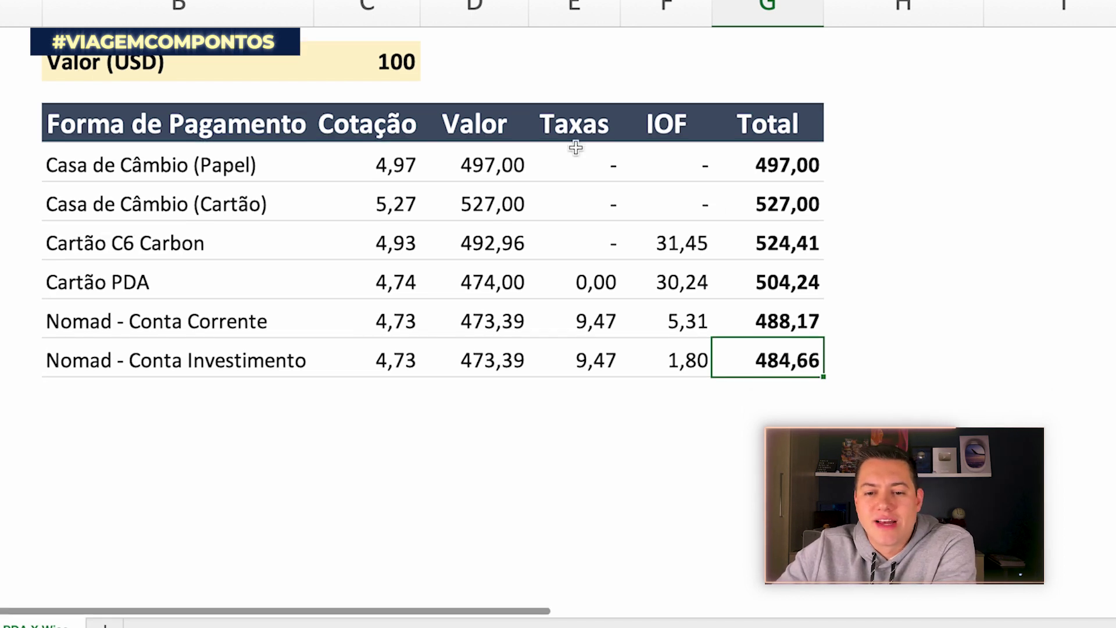
- Lower the cover rectangle's upper edge past the next row to reveal the Wise row
left_click(400, 64)
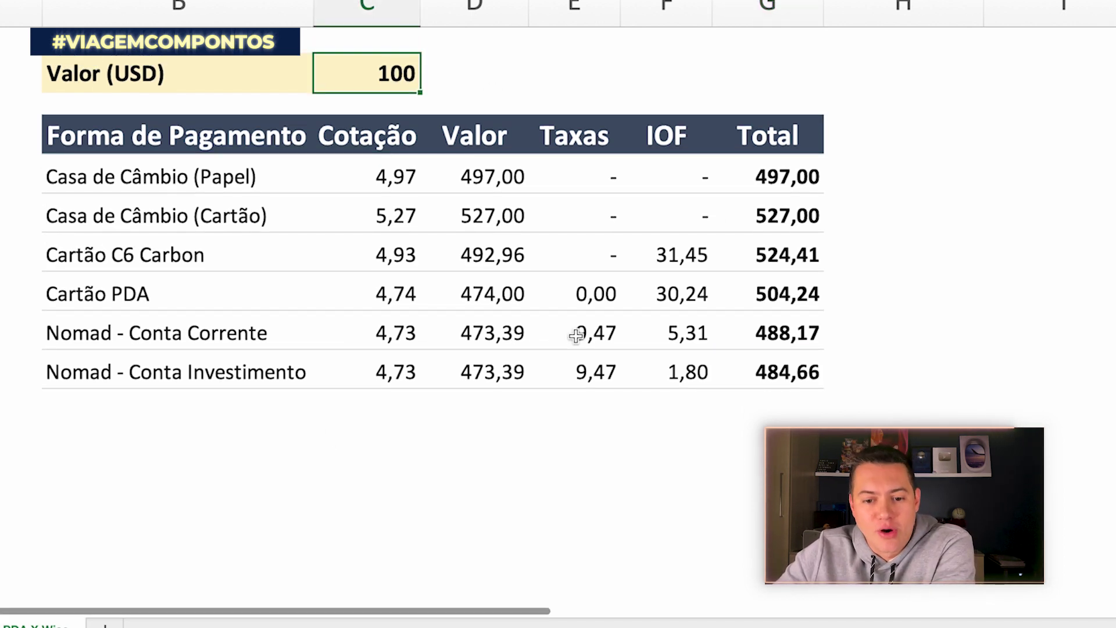
key("super+v")
left_click_drag(436, 393, 436, 458)
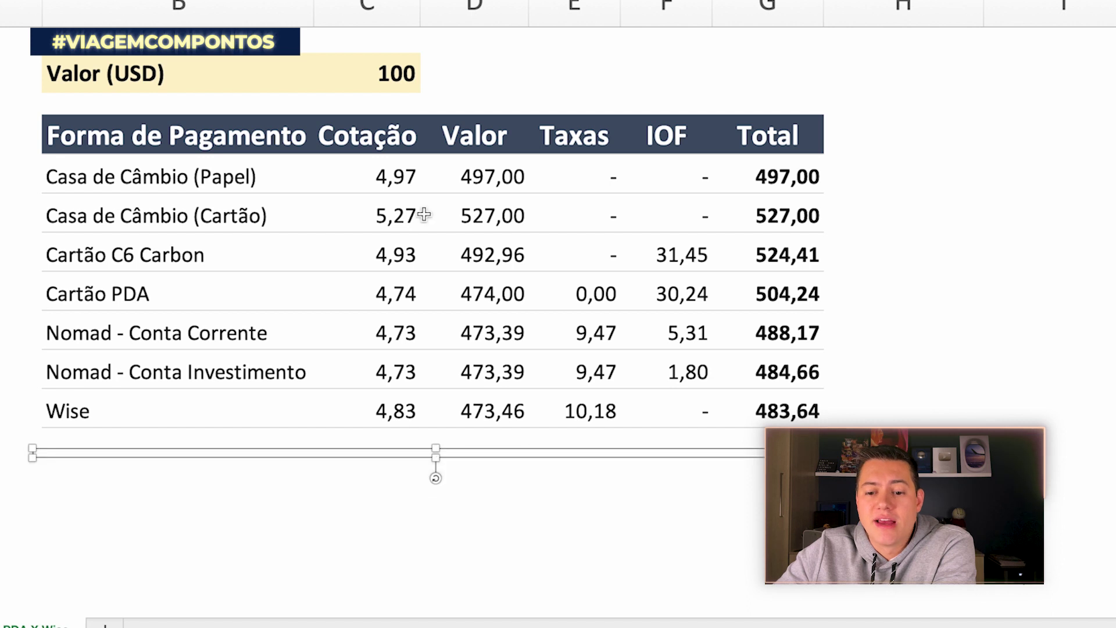
- Examine the quote, value, fees and total of Wise, and compare its total with those of both Nomad accounts
left_click(407, 406)
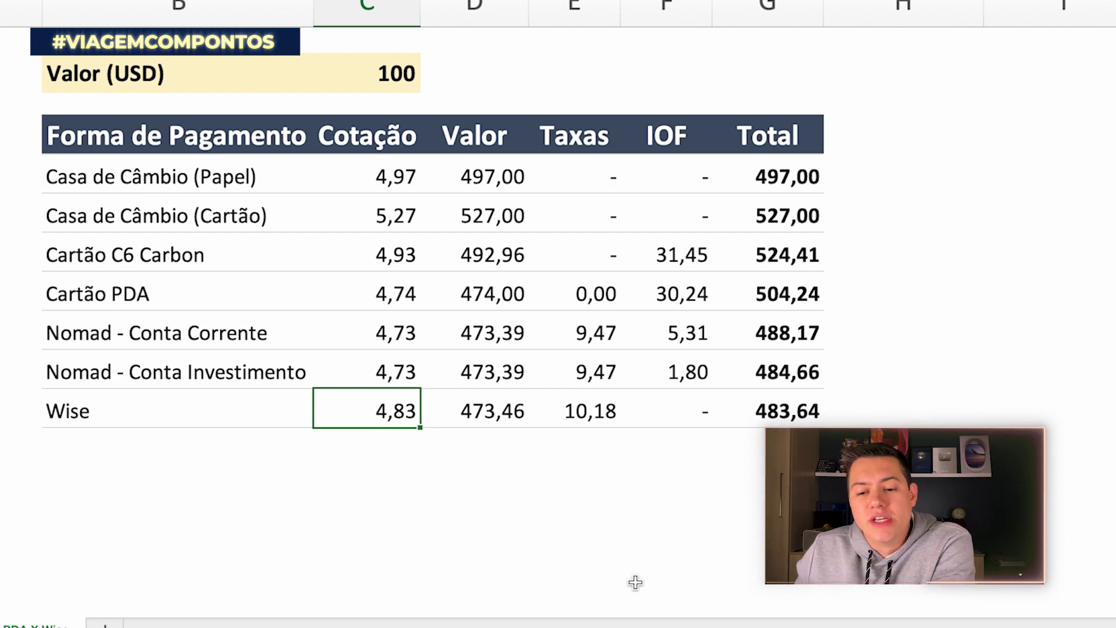
left_click_drag(494, 404, 535, 397)
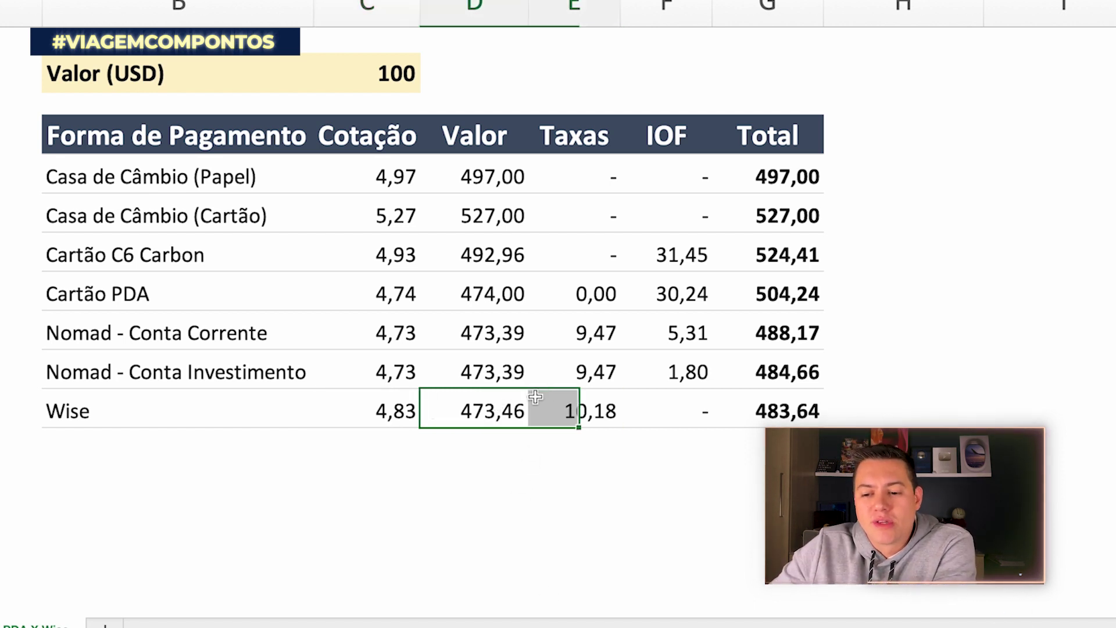
left_click(779, 409)
mouse_move(1087, 581)
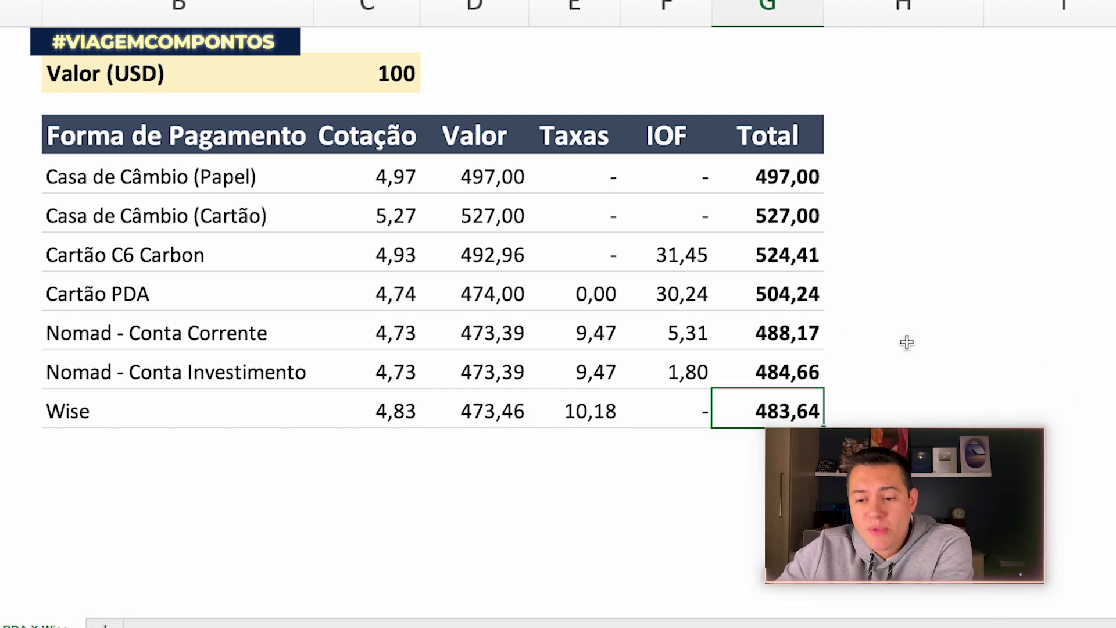
left_click_drag(790, 369, 790, 406)
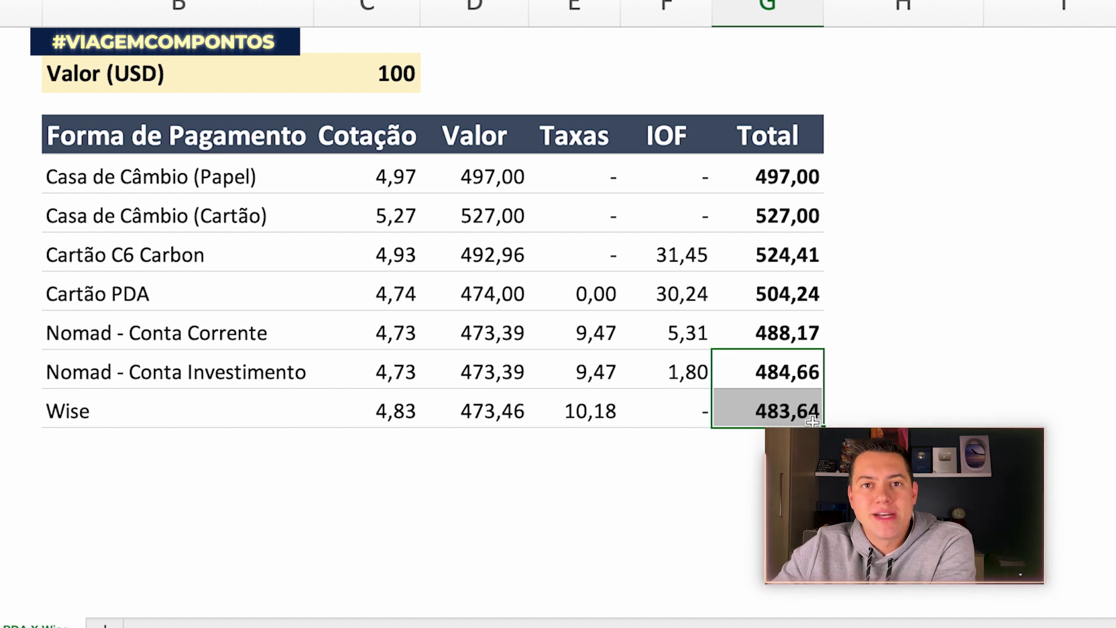
left_click_drag(786, 329, 783, 412)
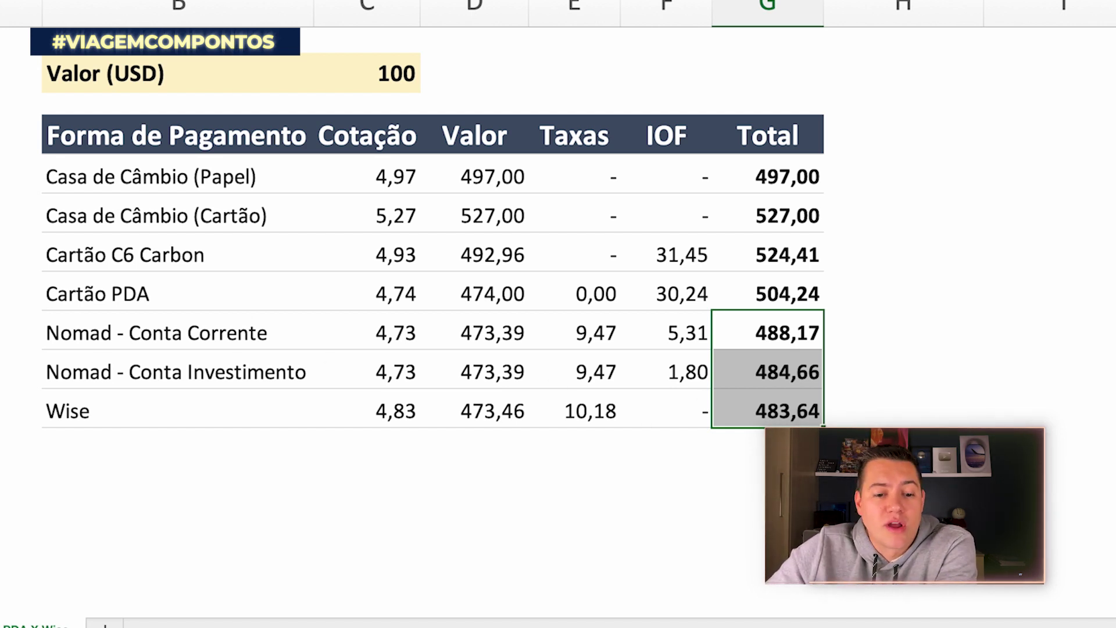
left_click(12, 372)
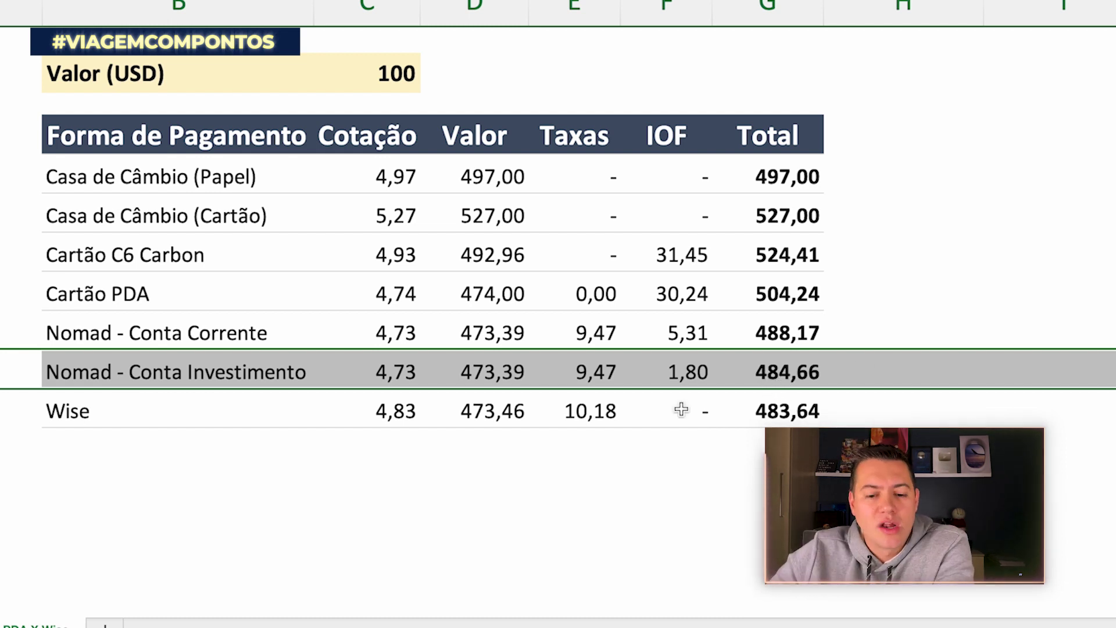
left_click(211, 414)
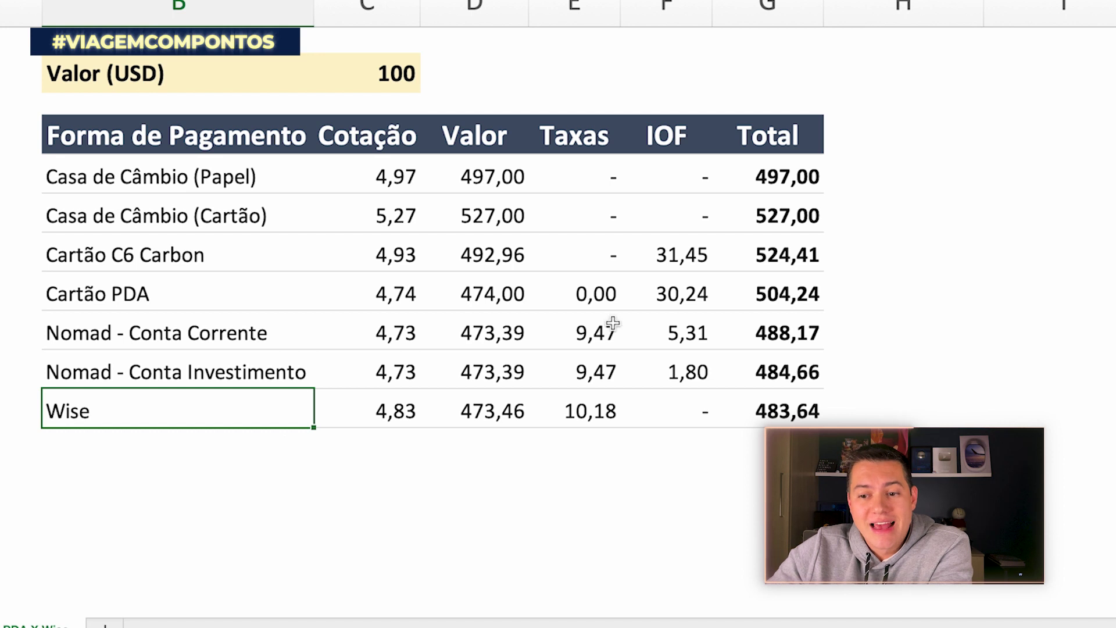
- Clear the Taxas cells of both Nomad rows to compare the totals without fees, and undo the deletion
left_click_drag(613, 323, 598, 369)
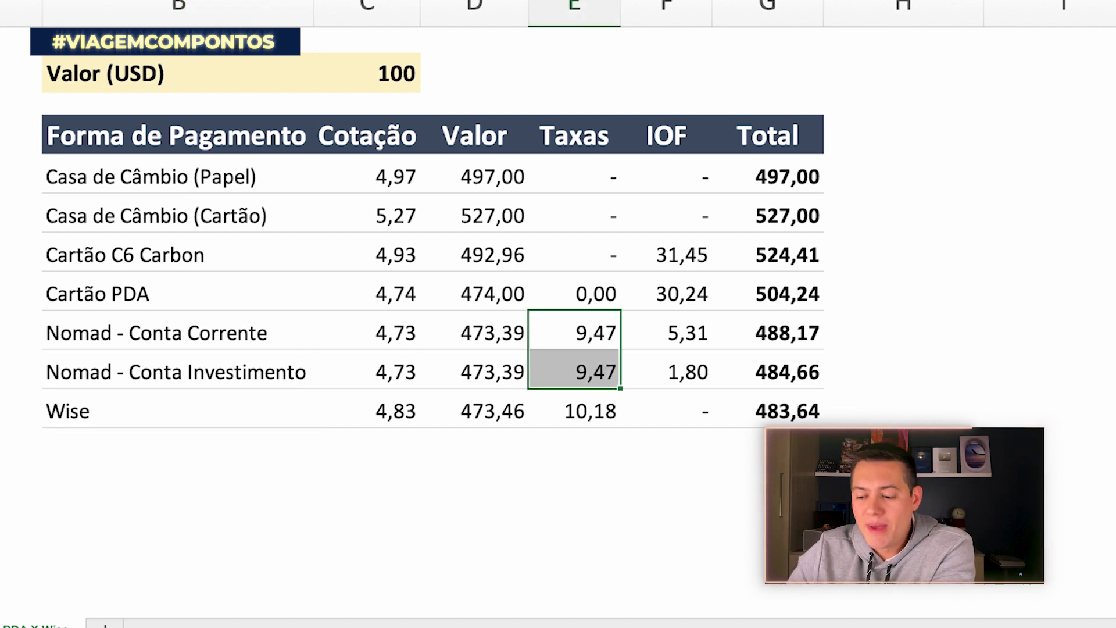
key("Delete")
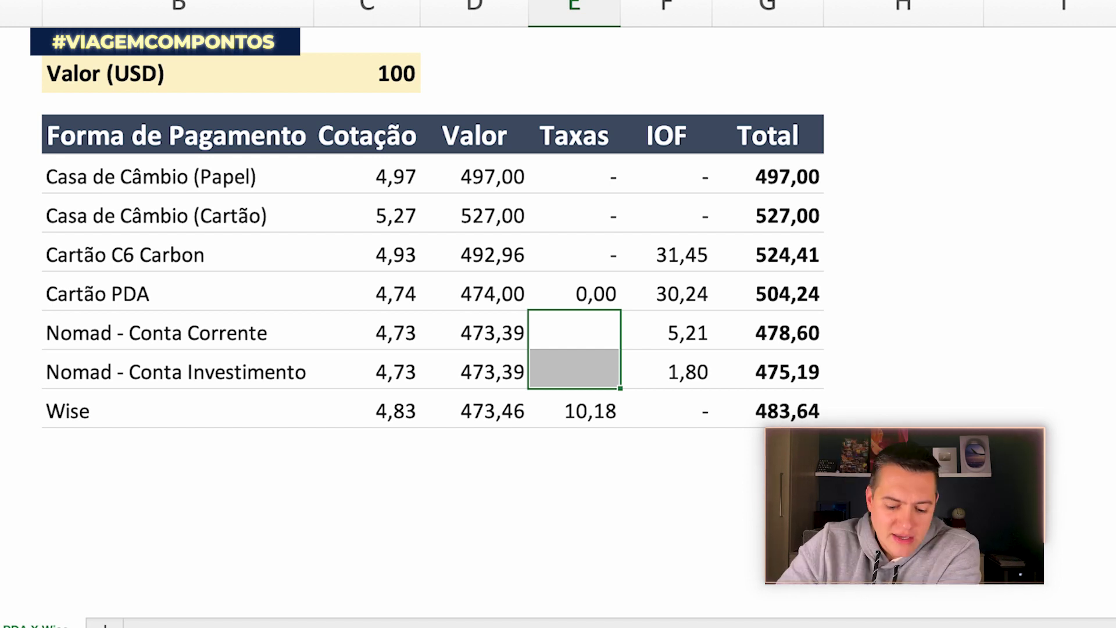
key("ctrl+z")
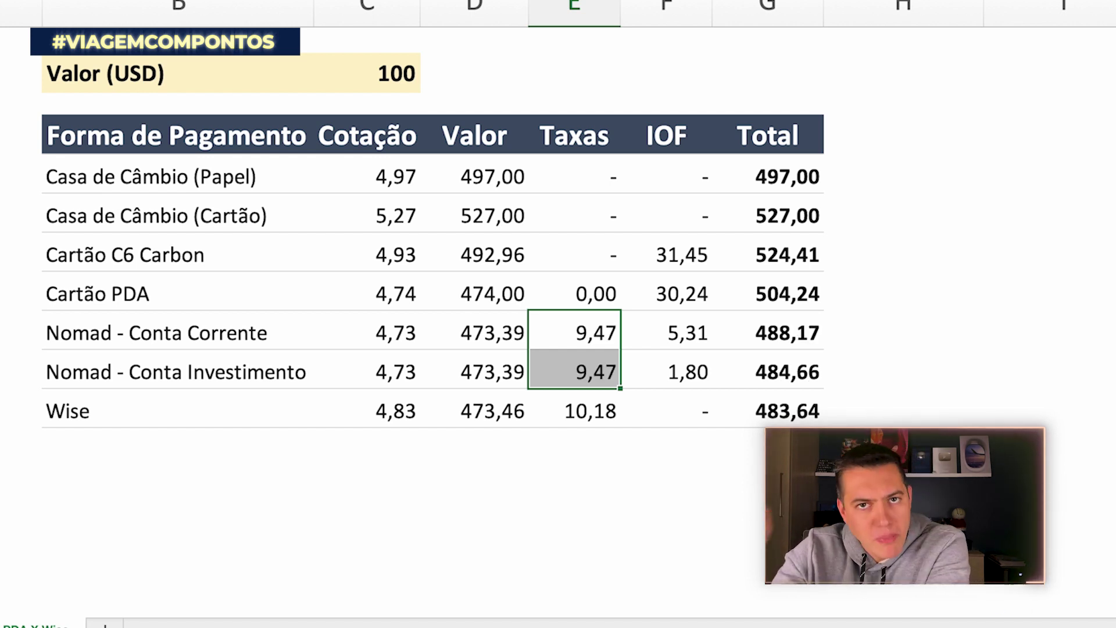
left_click(21, 330)
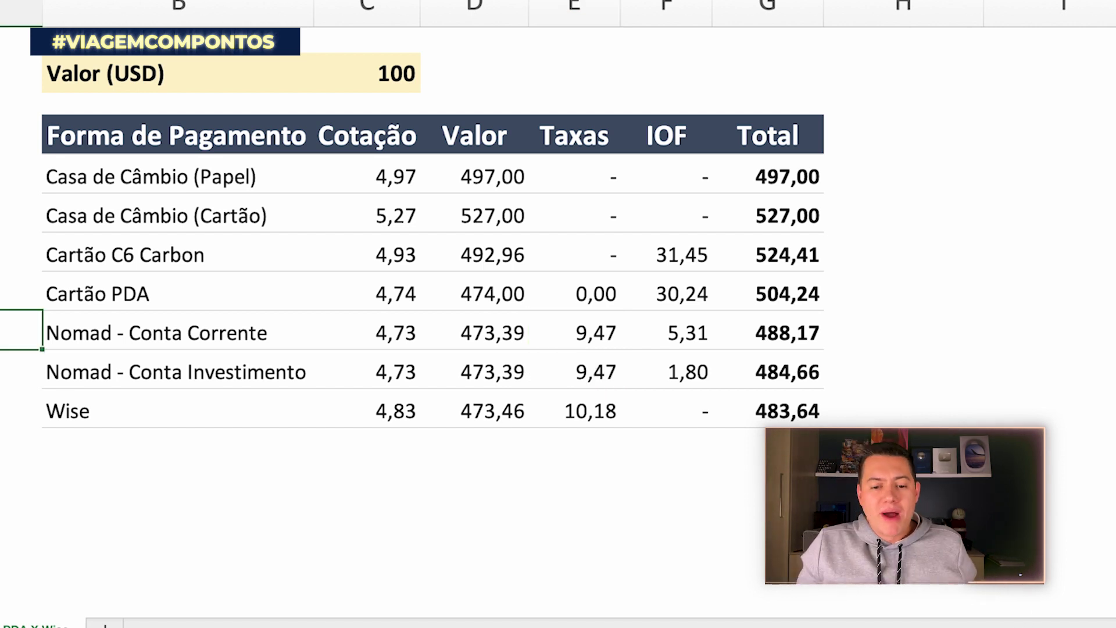